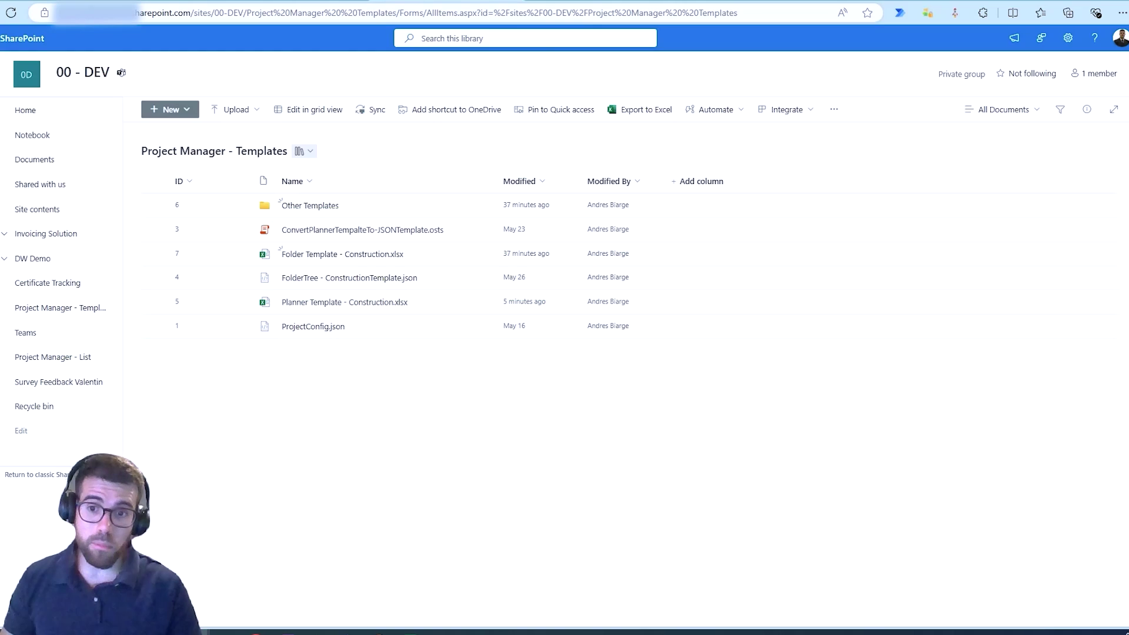
Step: Preview the ConvertPlannerTempalteTo-JSONTemplate.osts script and review the Excel-based folder tree and permissions stages in the Process Description PDF
click(341, 230)
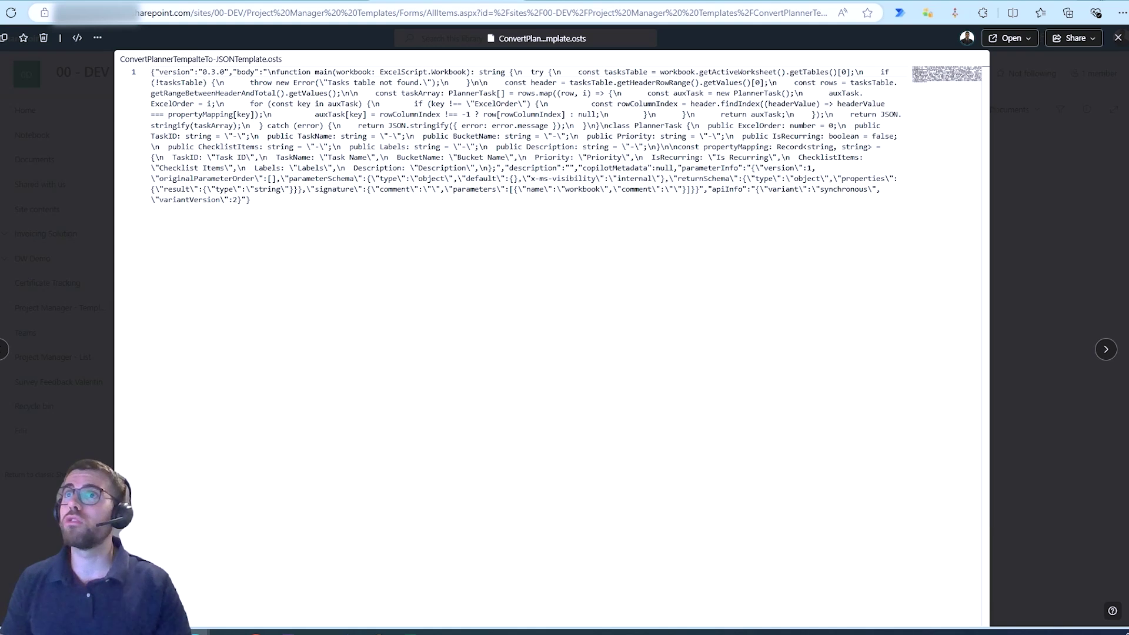
key(super+d)
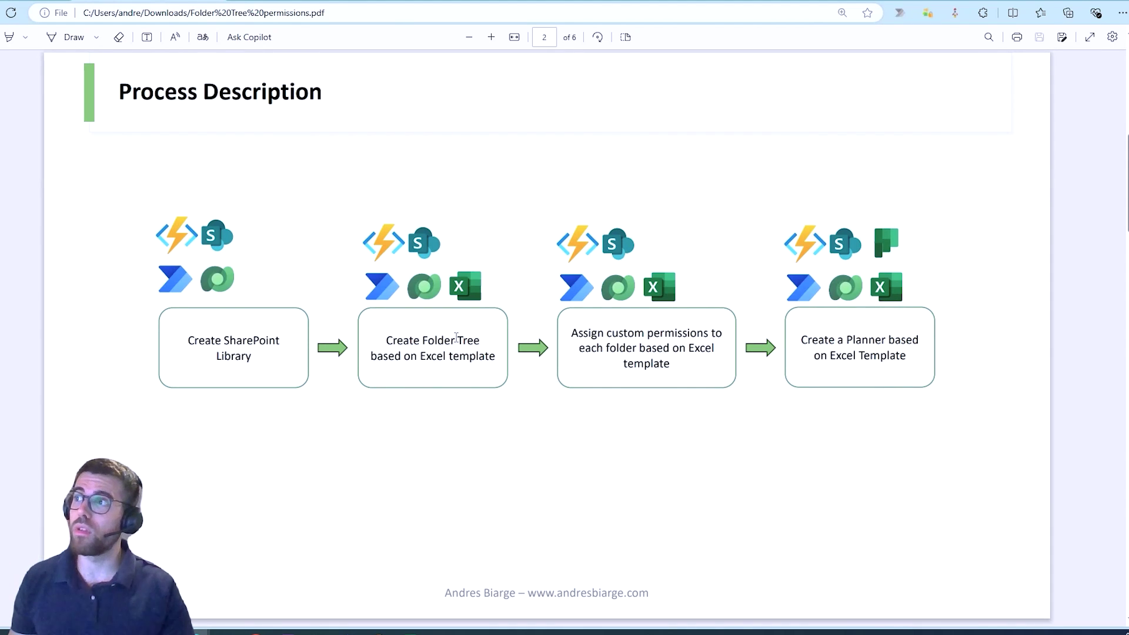
drag(451, 266, 484, 297)
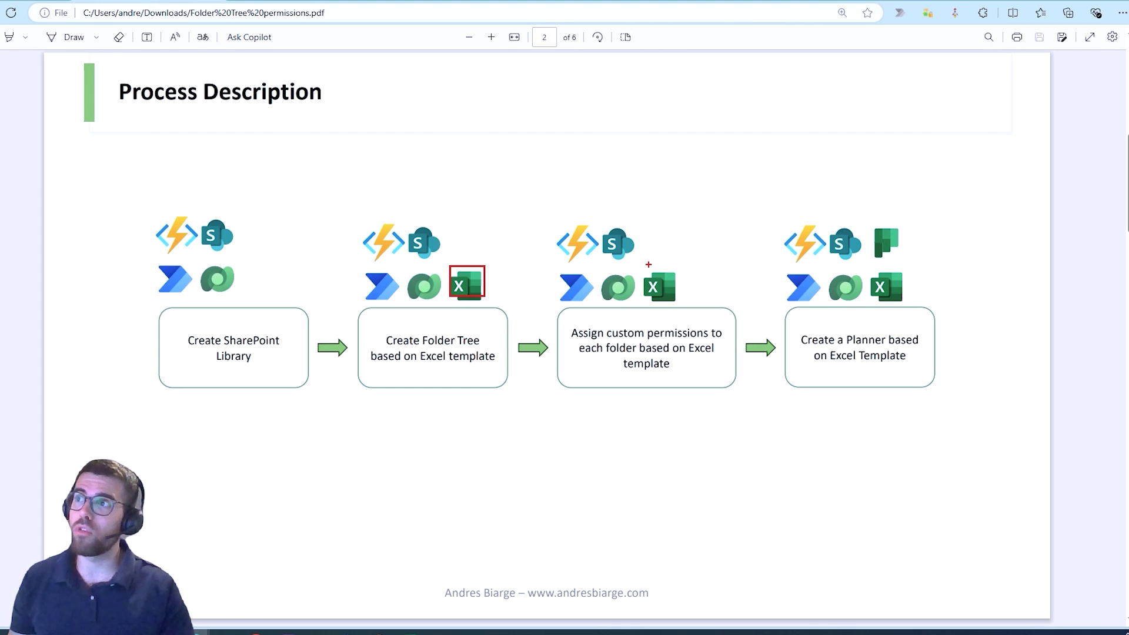
drag(648, 265, 688, 307)
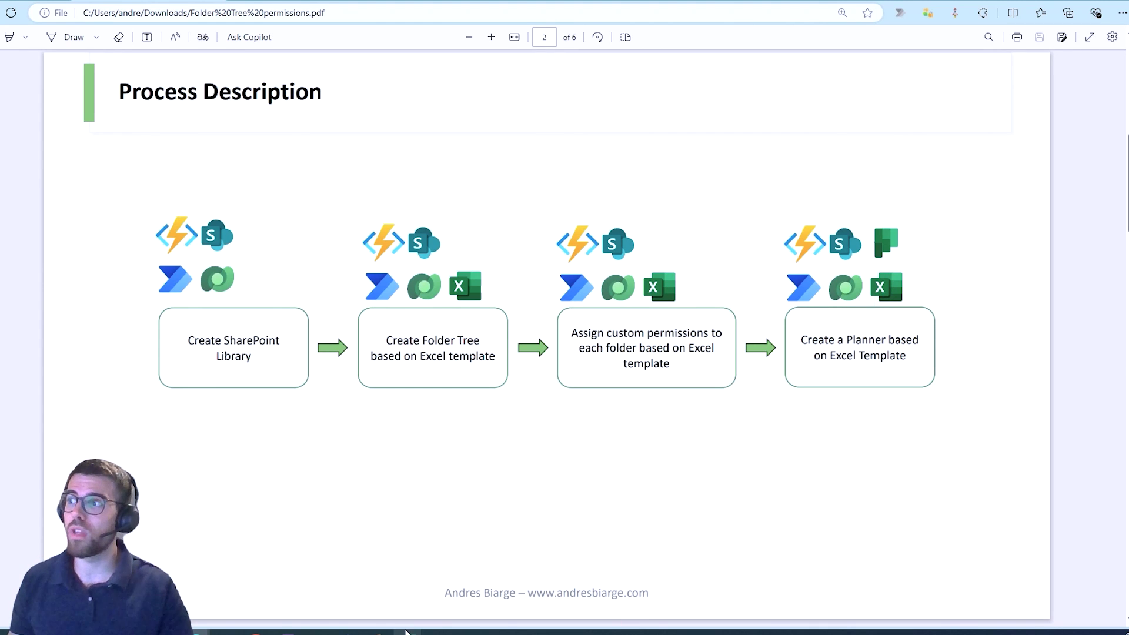
Step: Switch to Folder Template - Construction.xlsx in Excel and examine its bilingual folder level columns from Level 1 onward
mouse_move(407, 632)
click(378, 597)
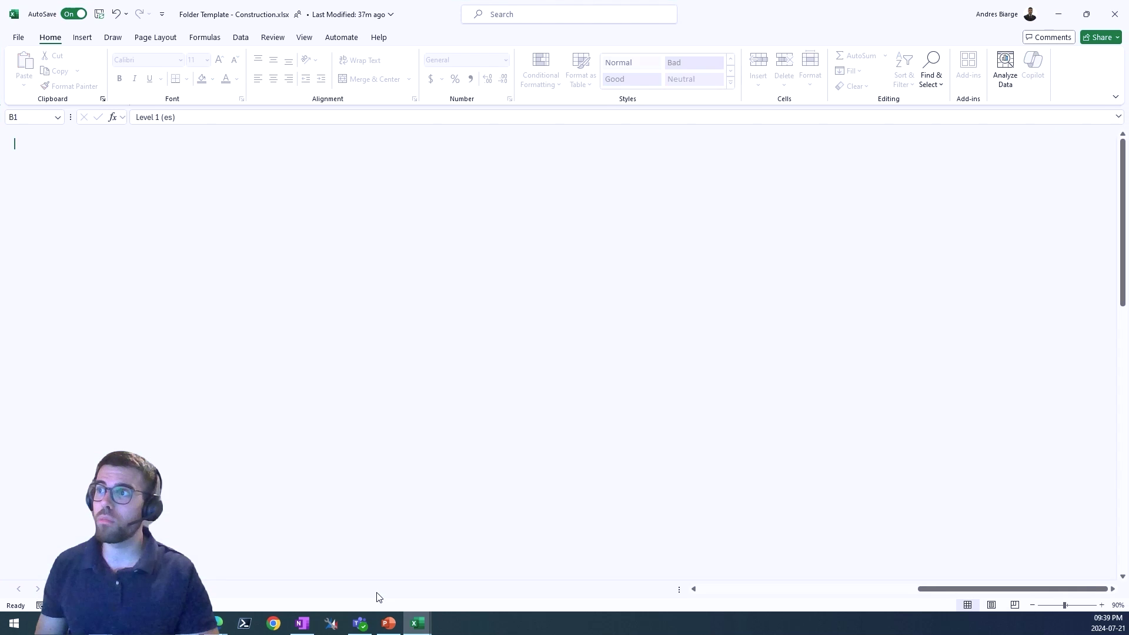
drag(1037, 590, 715, 592)
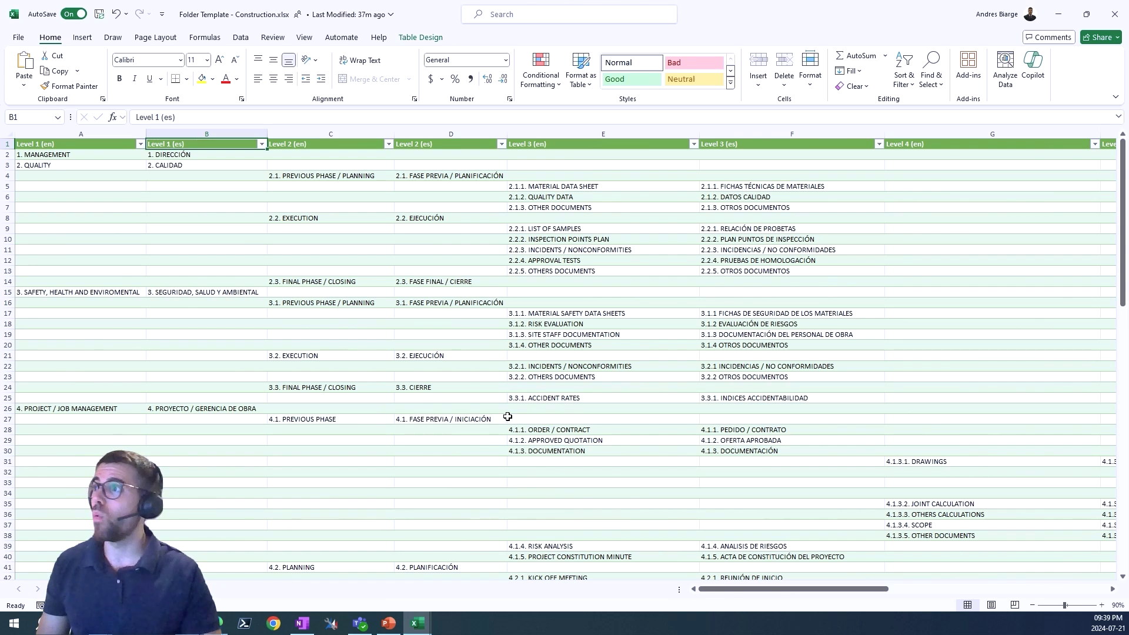
drag(165, 184, 879, 367)
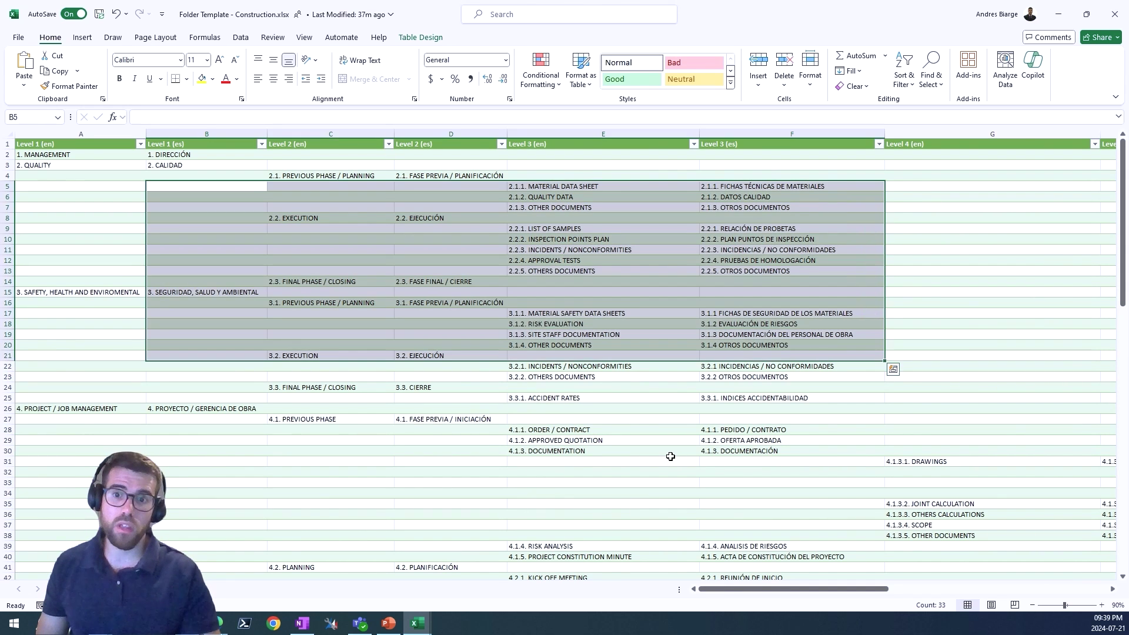
click(668, 456)
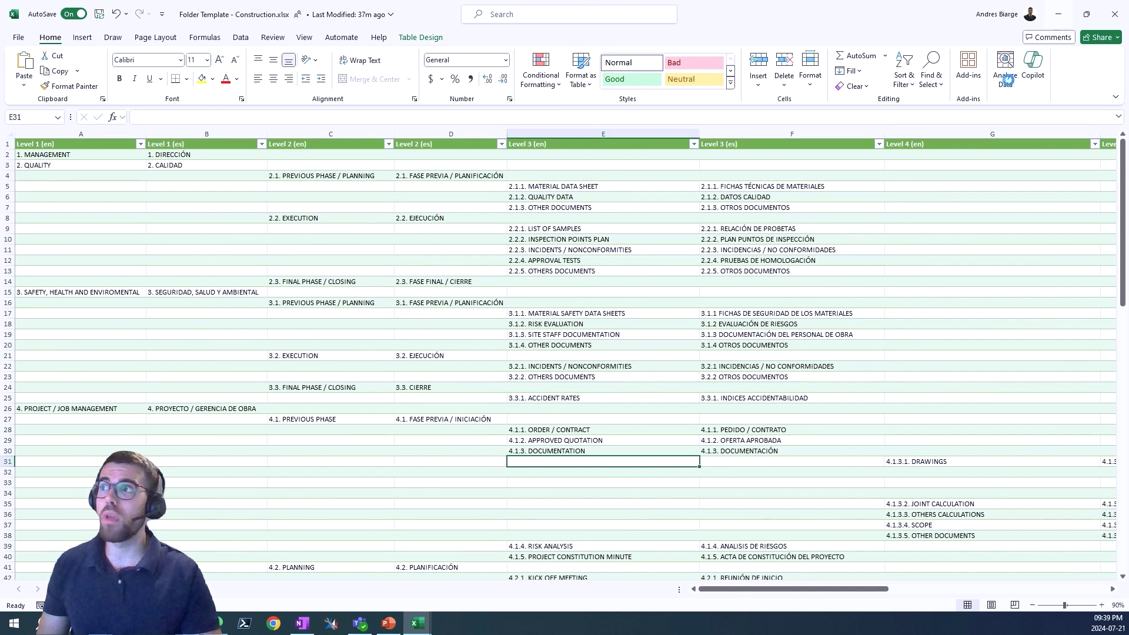
Step: Review the Azure Functions part of the folder tree stage in the PDF and the Active Projects list in Power Apps
key(alt+Tab)
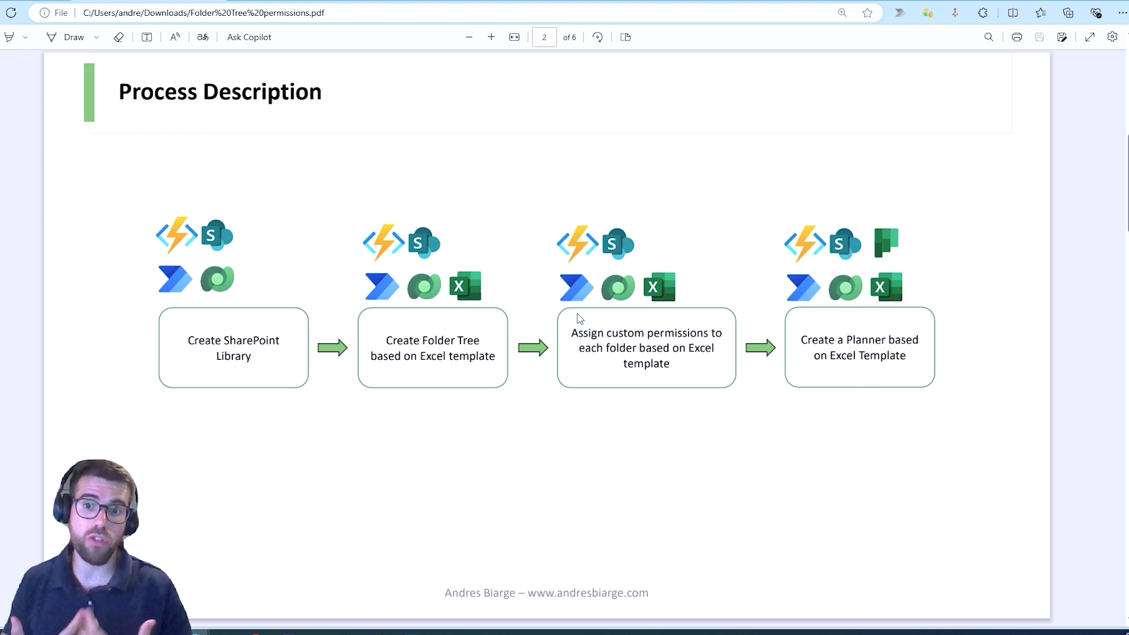
drag(360, 218, 408, 263)
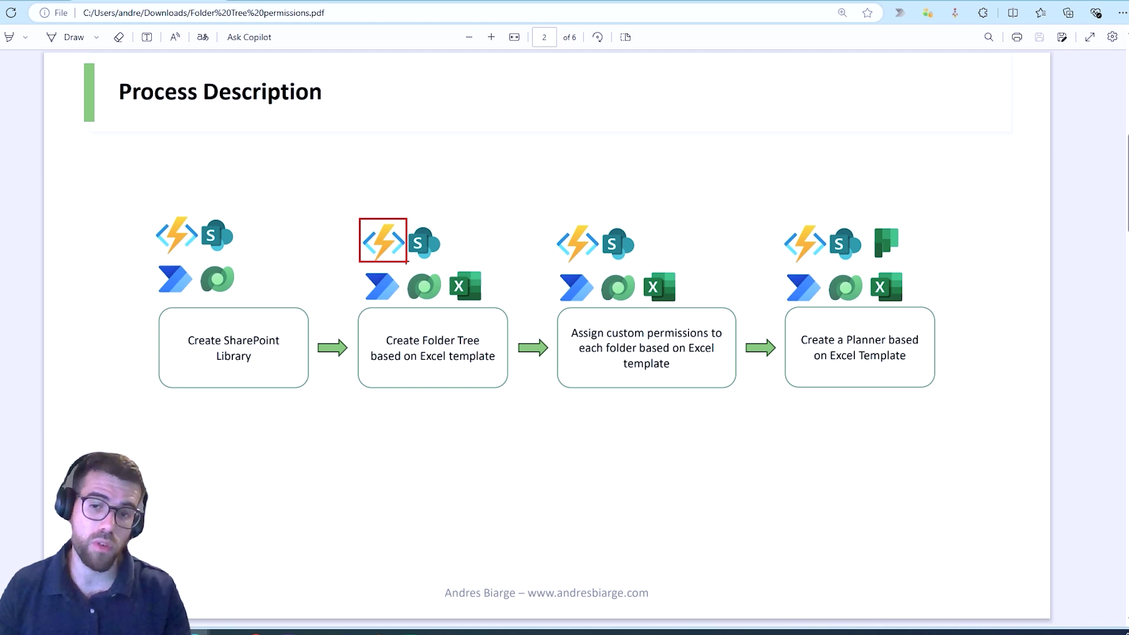
key(ctrl+Tab)
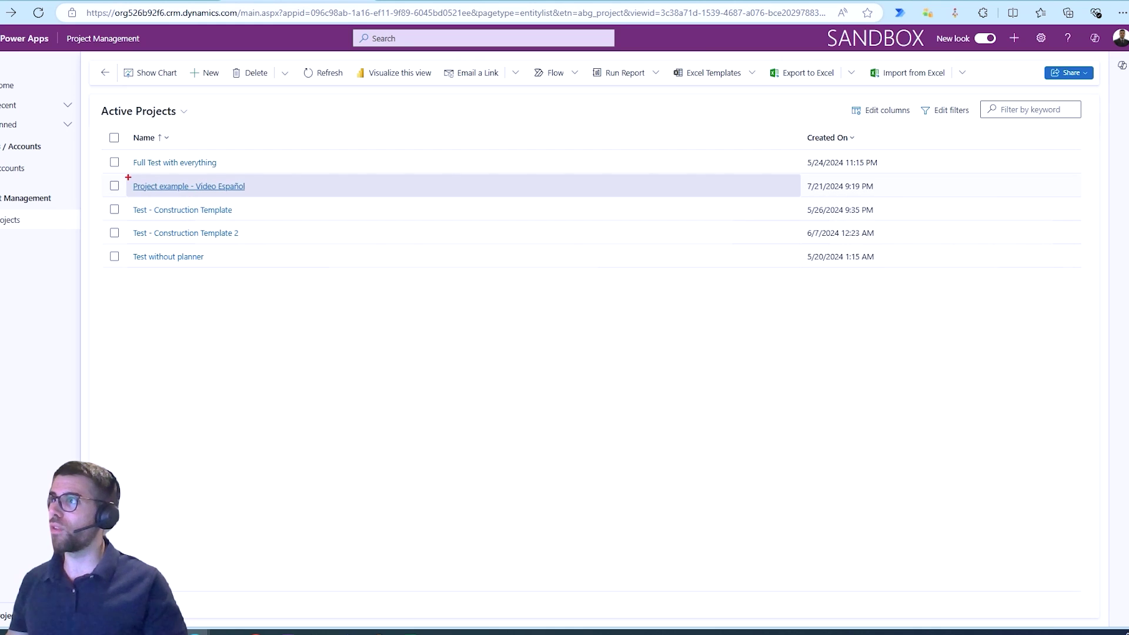
drag(120, 176, 262, 202)
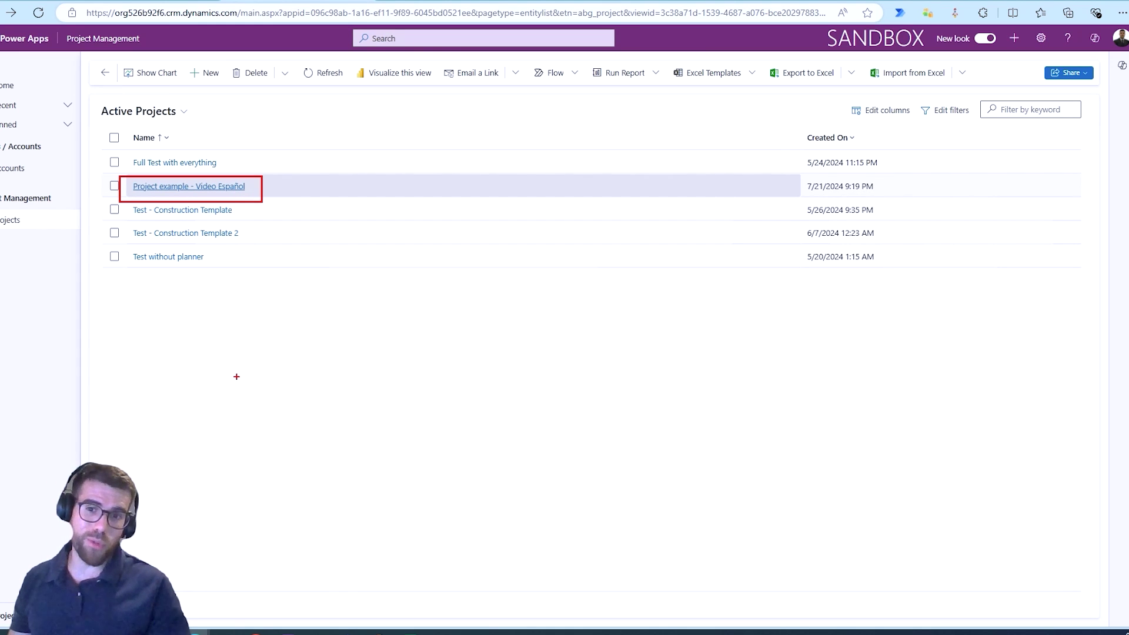
key(Escape)
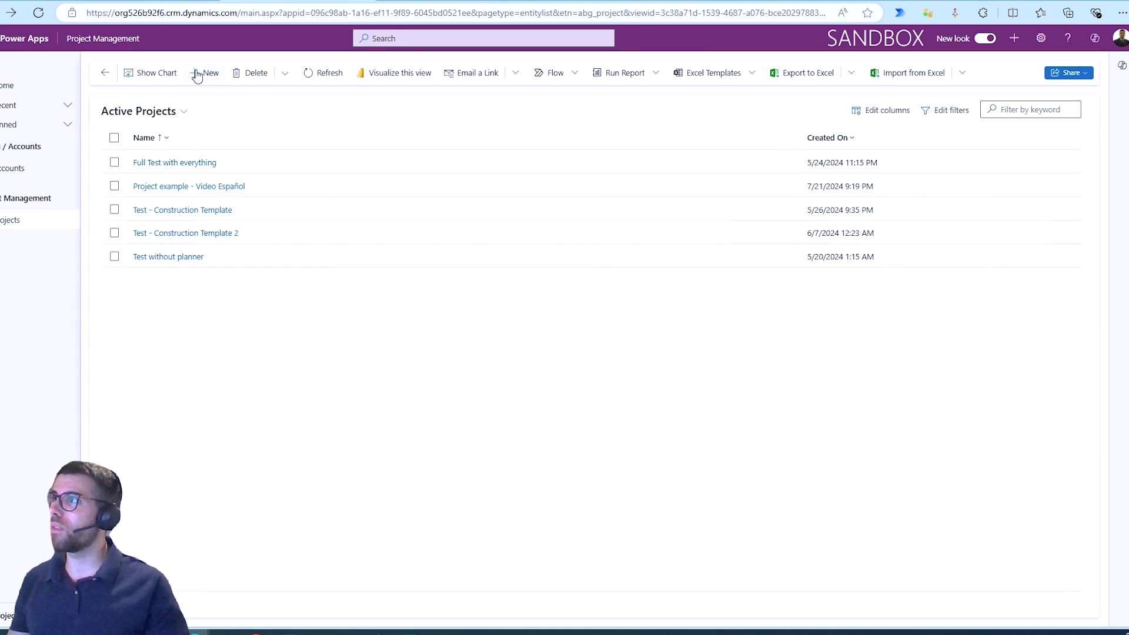
Step: Start a new project record and name it Test - Video English version
click(199, 73)
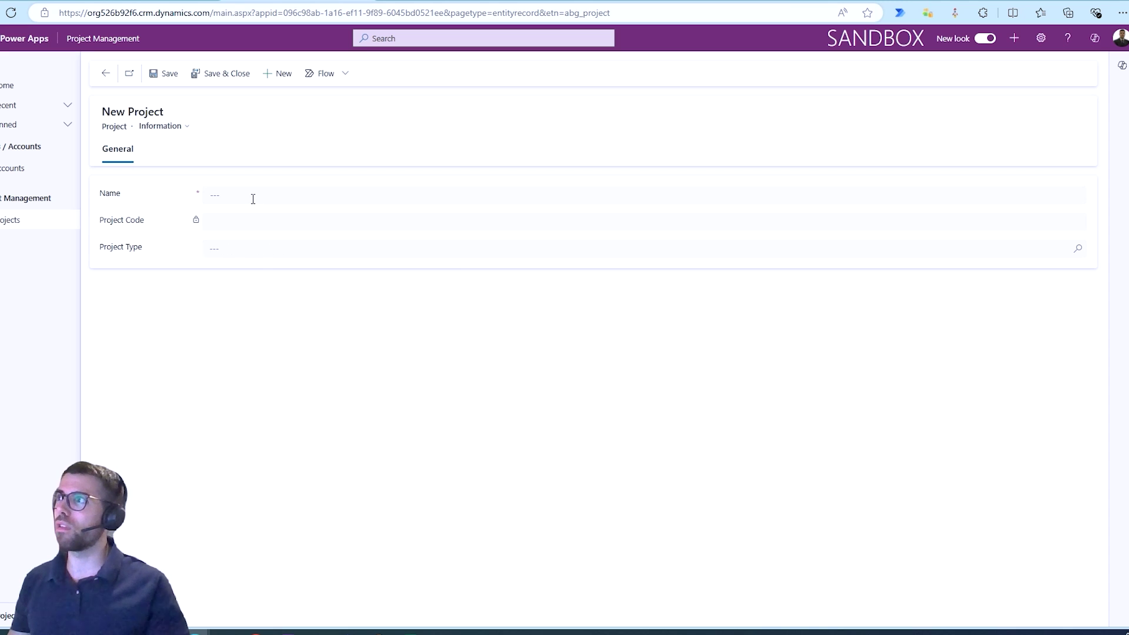
click(257, 198)
text(Test)
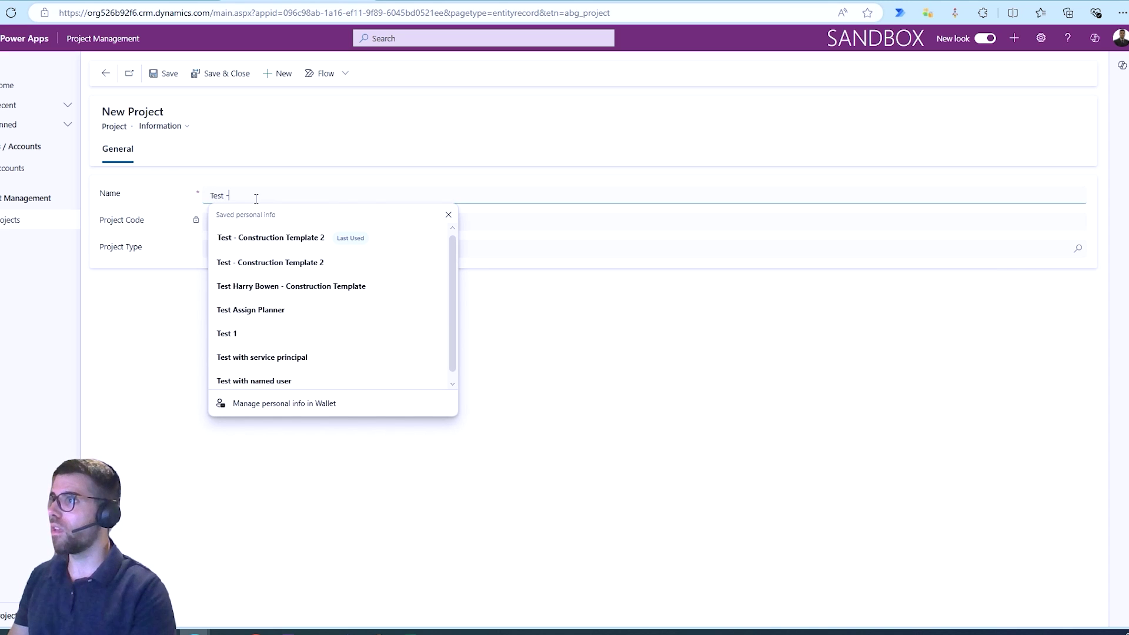
text( - Vid)
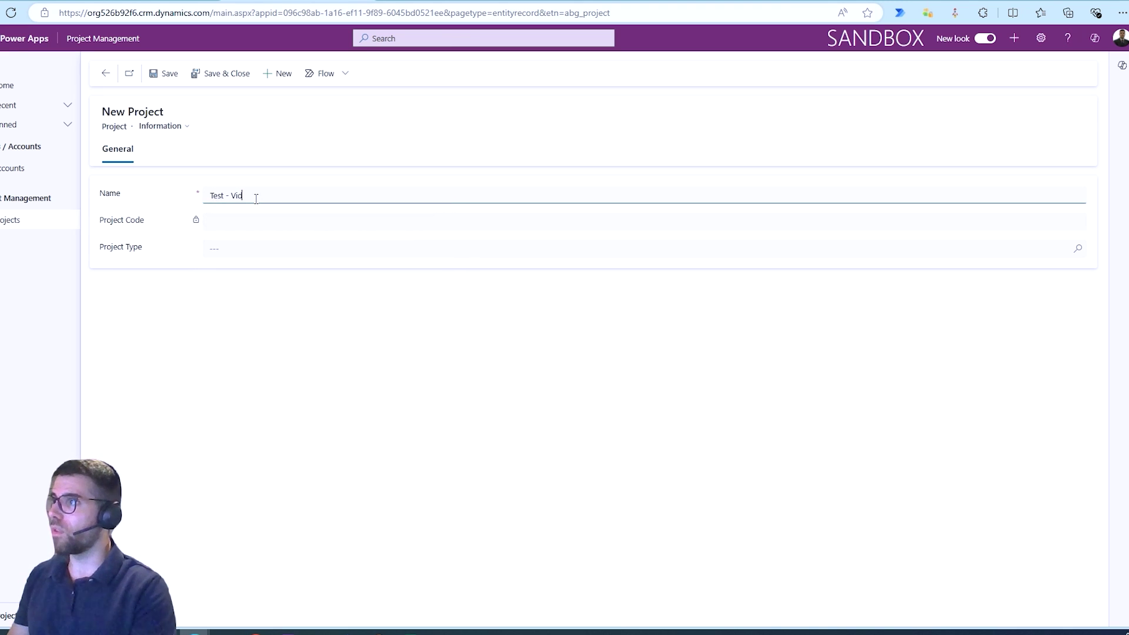
text(eo English version)
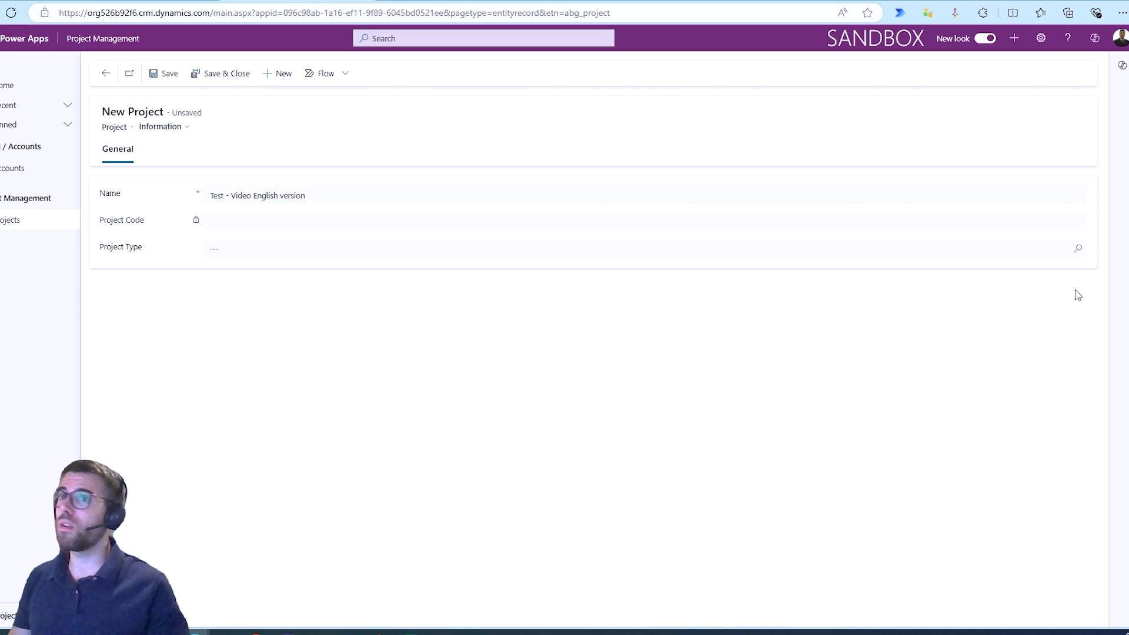
Step: Set the new project's Project Type to Construction Project
click(1079, 249)
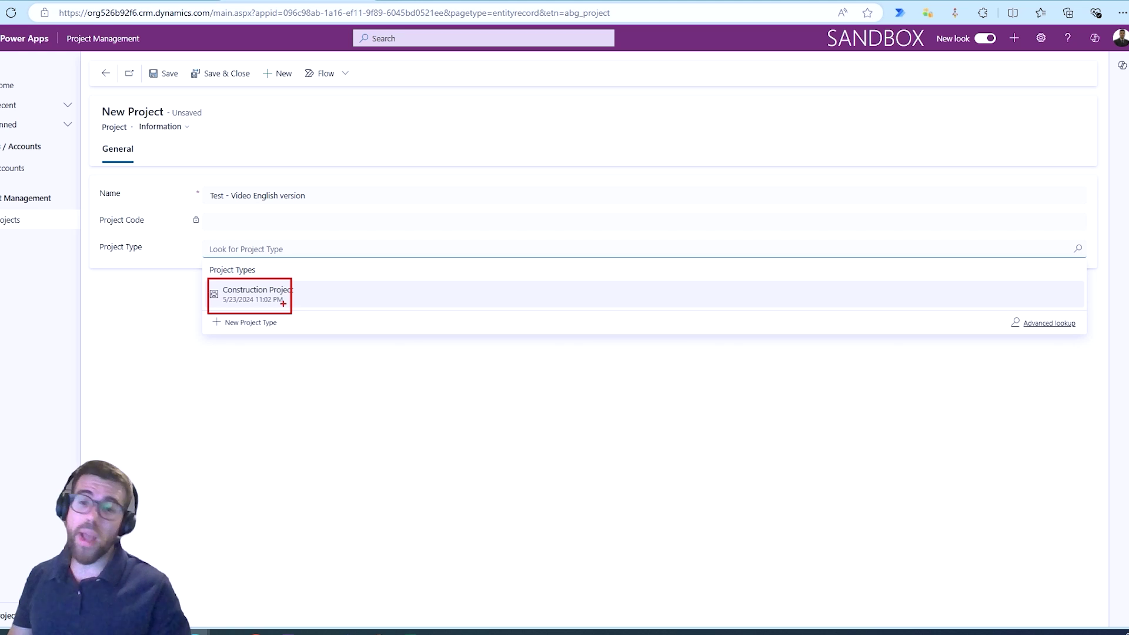
key(Escape)
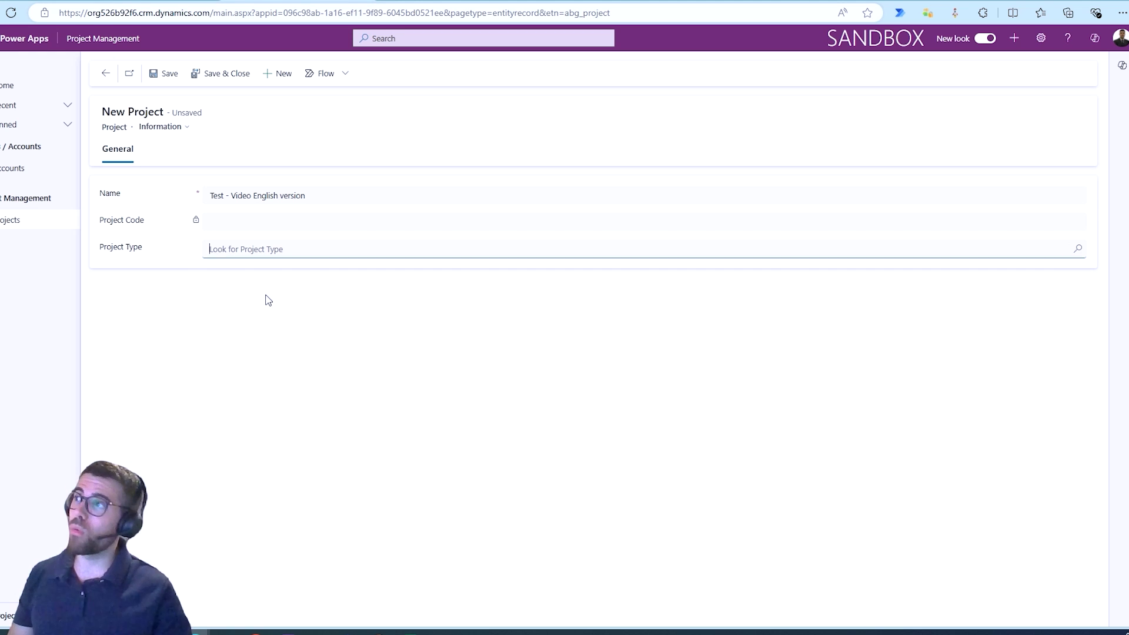
click(325, 251)
click(1078, 250)
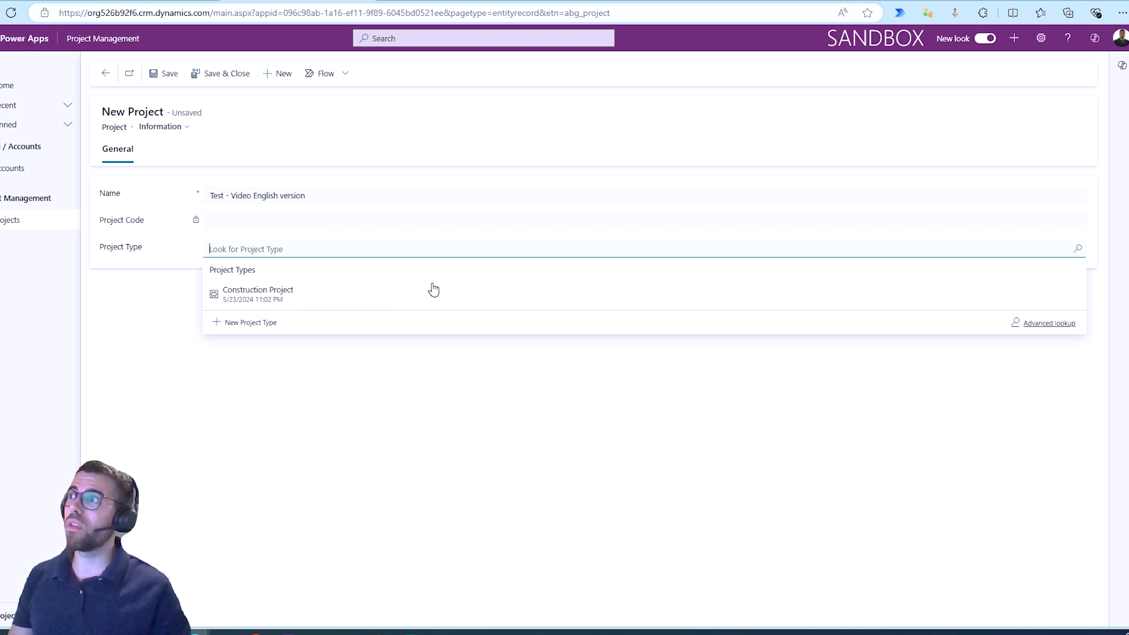
click(281, 296)
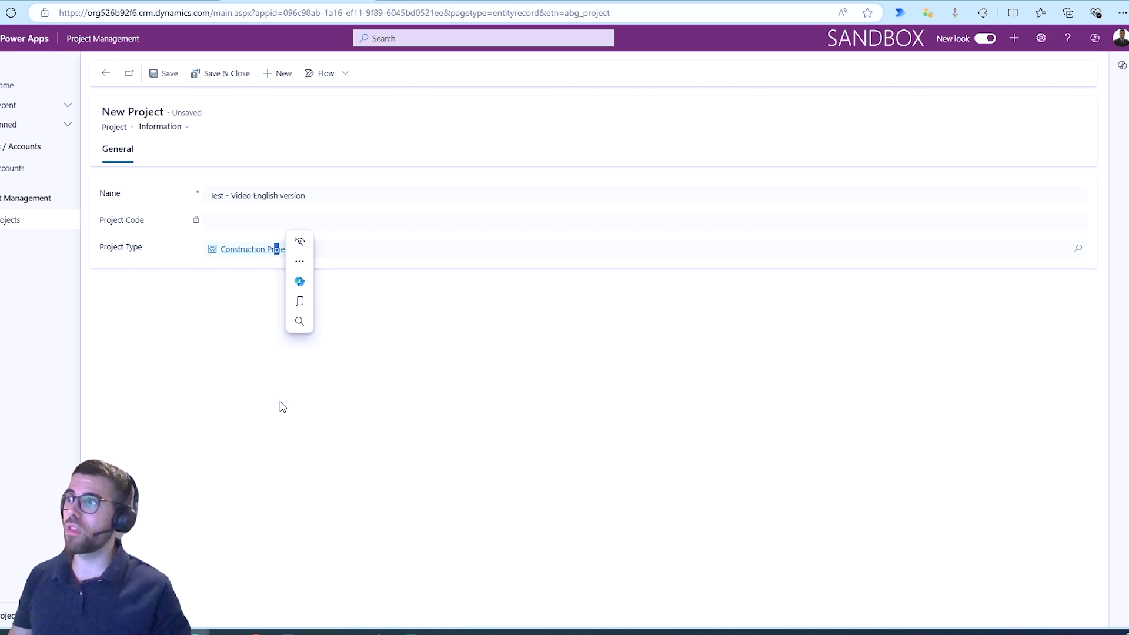
Step: Review the construction folder template workbook in Excel again and return to the new project form
mouse_move(408, 632)
click(355, 588)
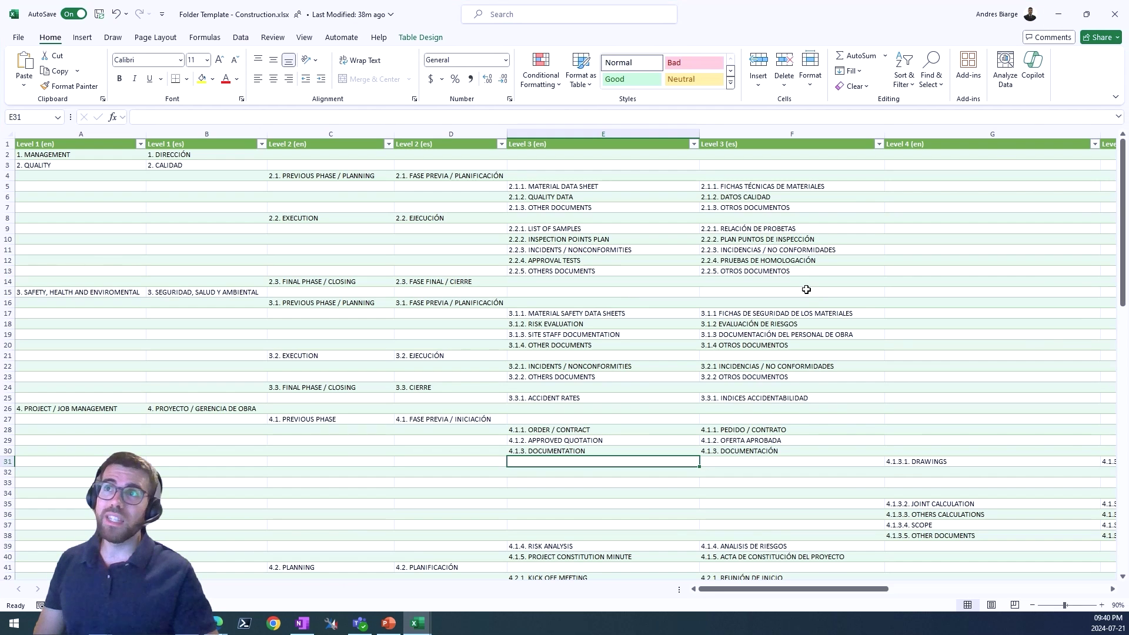
click(1058, 14)
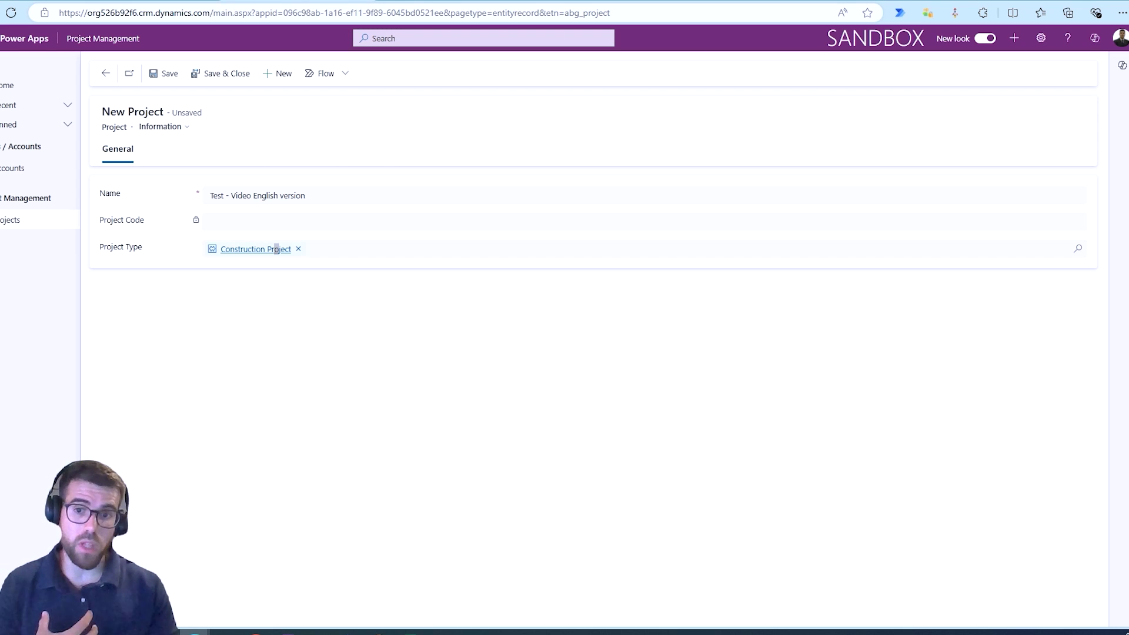
Step: Save the new project and switch its form to Project Admin Form
click(165, 74)
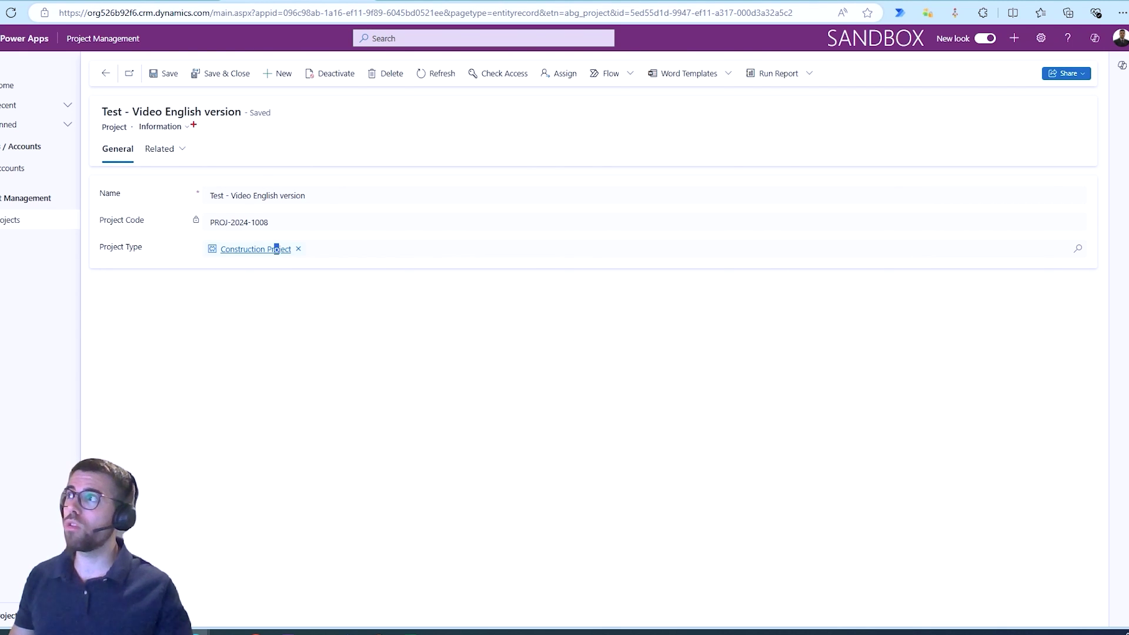
click(180, 126)
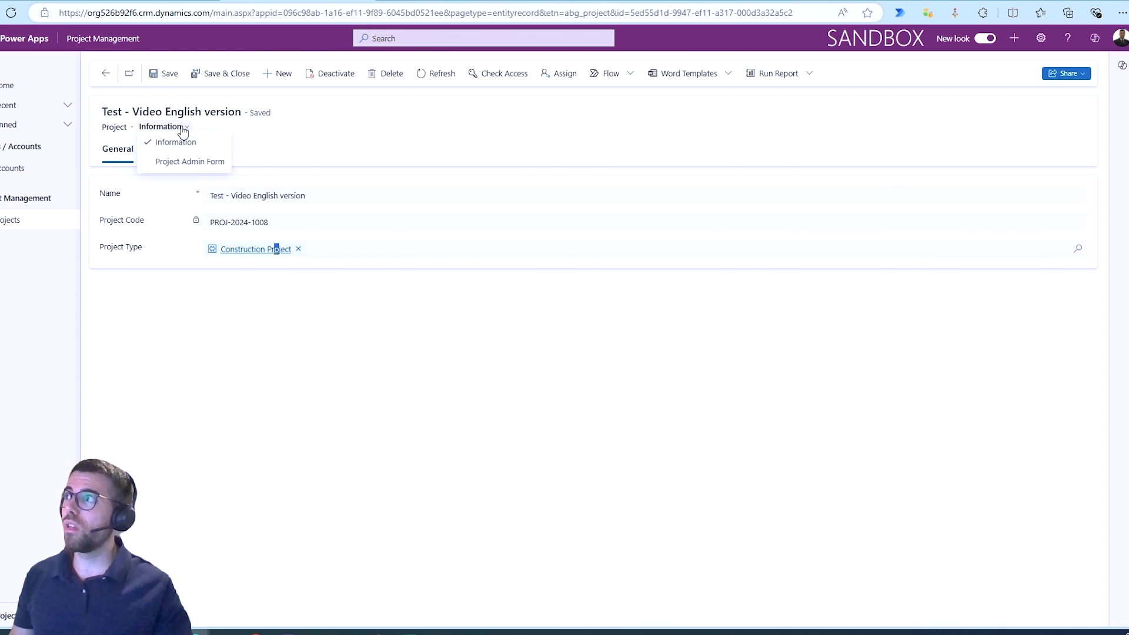
click(189, 166)
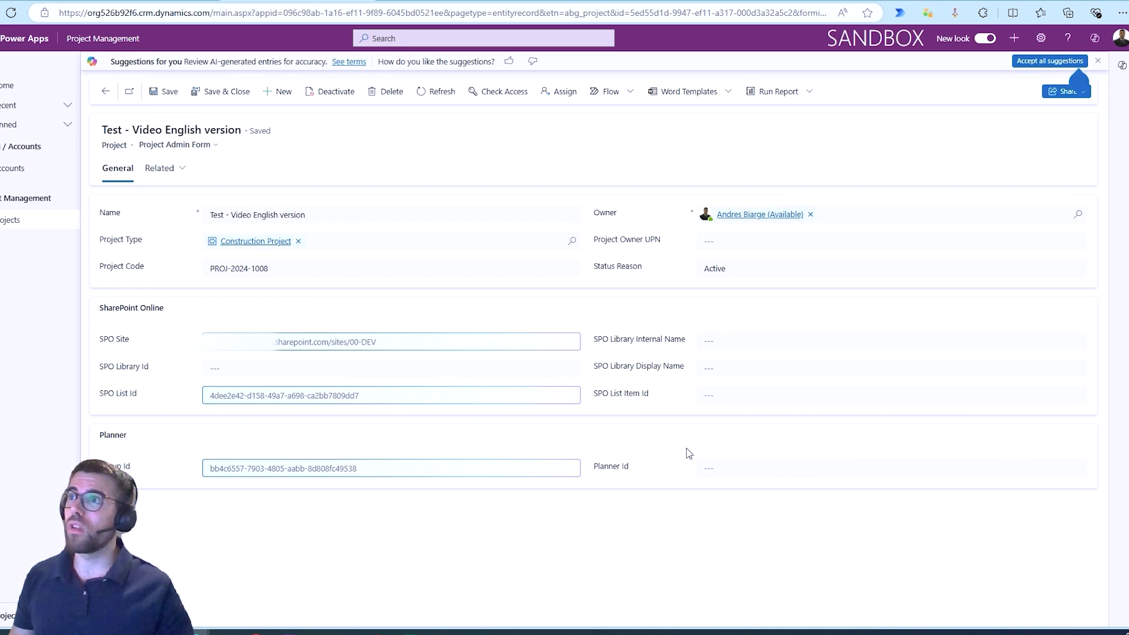
Step: Clear the AI-suggested values from the SPO Site, SPO List Id and Group Id fields
click(454, 337)
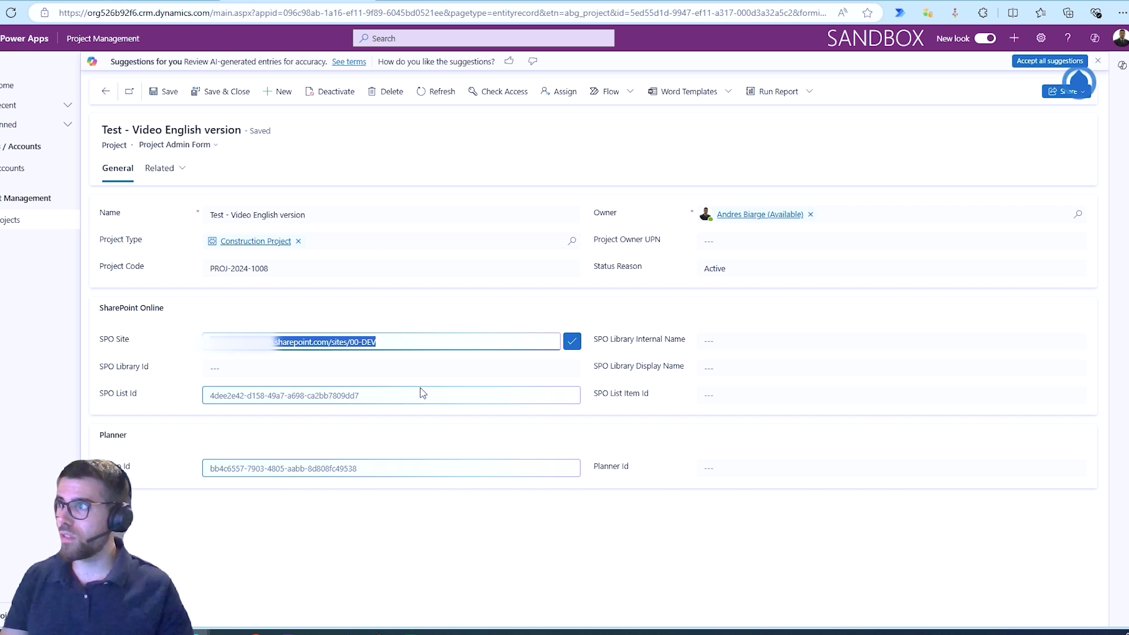
key(BackSpace)
click(399, 392)
key(BackSpace)
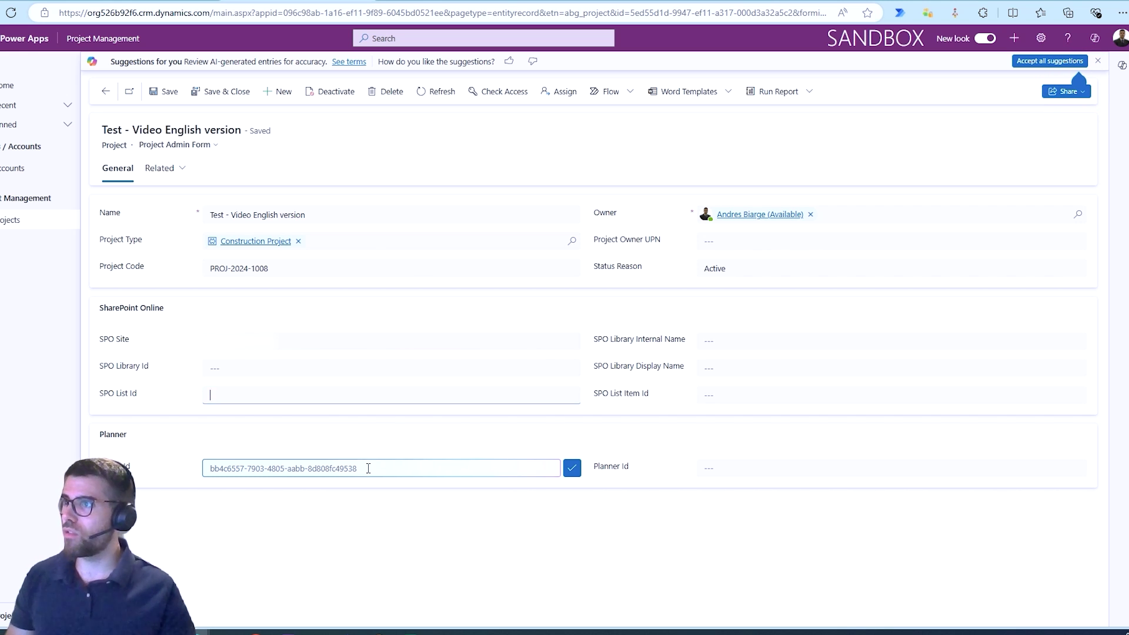
click(365, 468)
key(BackSpace)
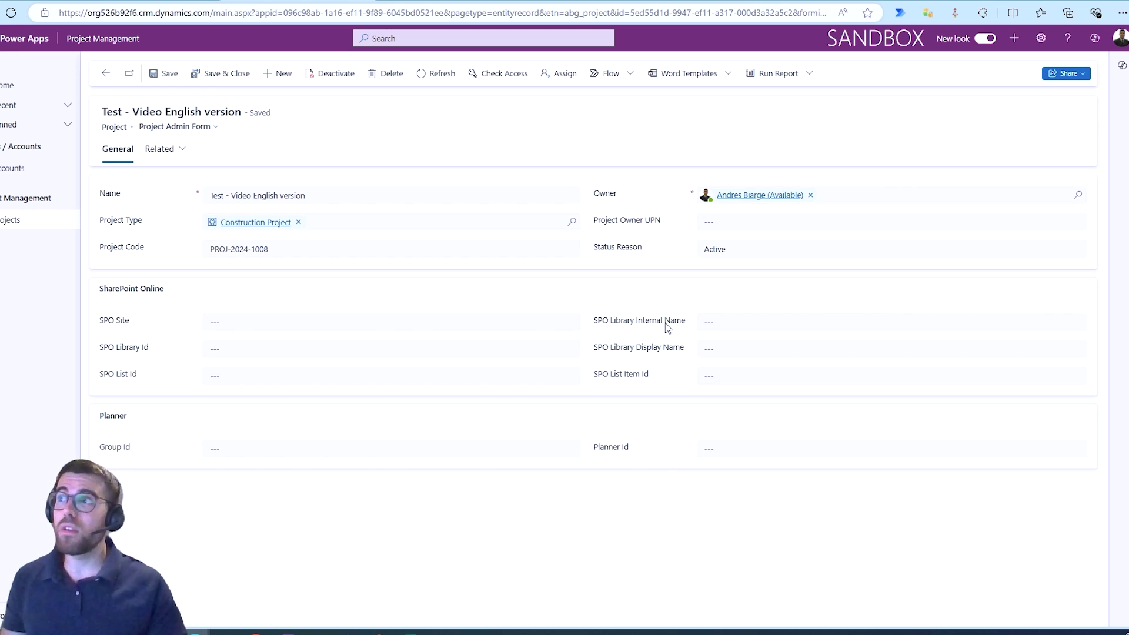
Step: Examine the SPO Site and SPO Library name fields in the project's SharePoint Online section
drag(108, 321, 116, 320)
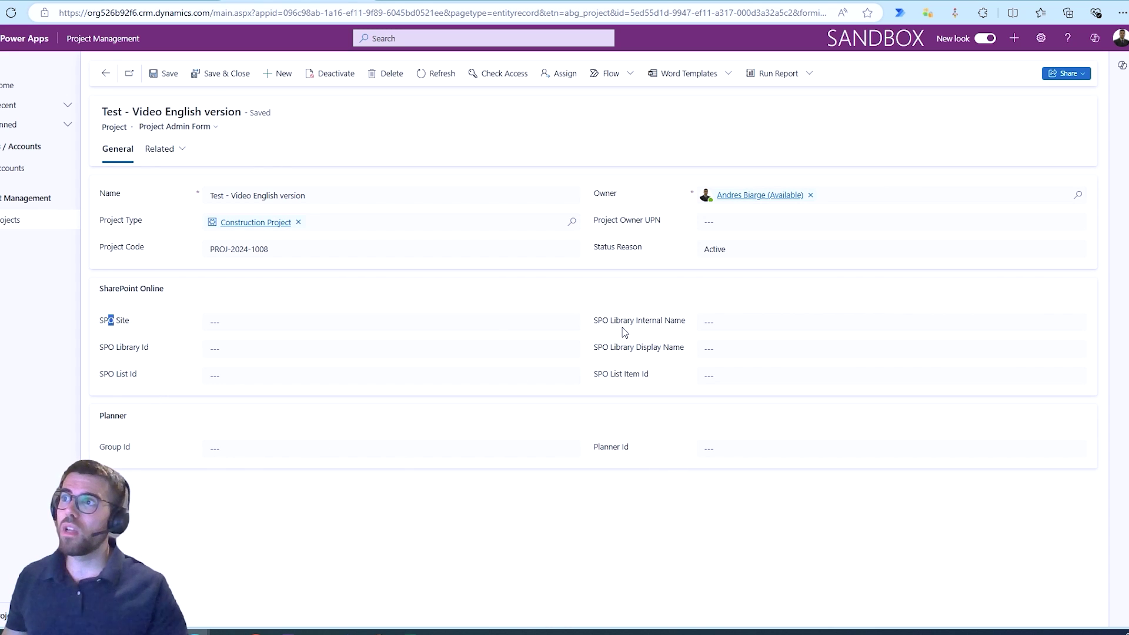
drag(622, 321, 657, 321)
click(634, 364)
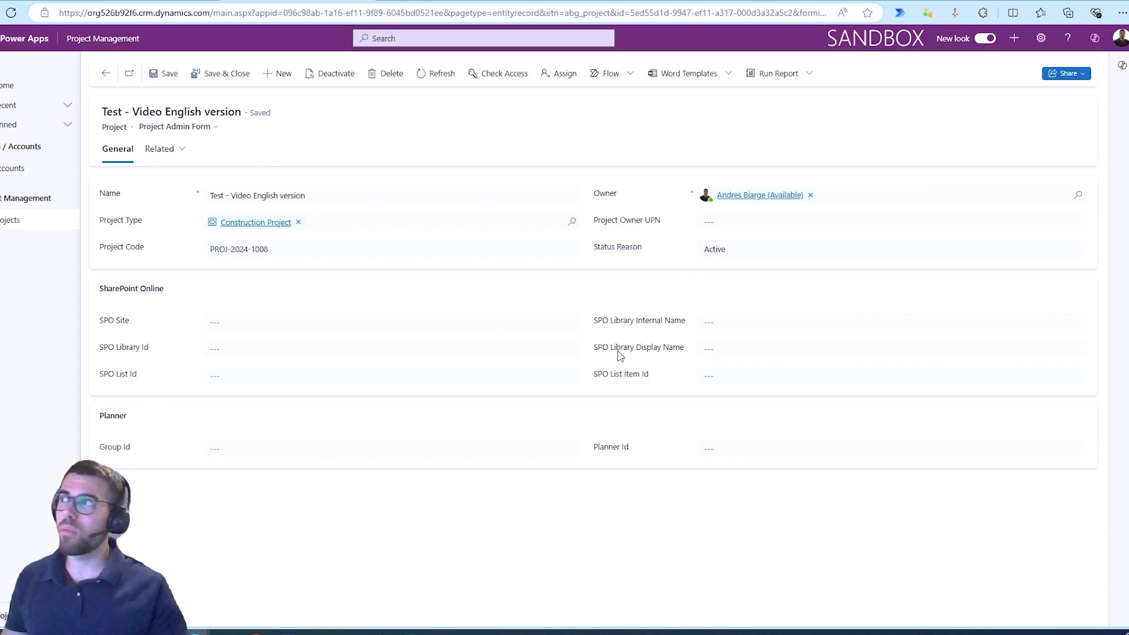
Step: Open the linked Construction Project type record and examine its Planner Template and Folder Tree Template fields
click(255, 223)
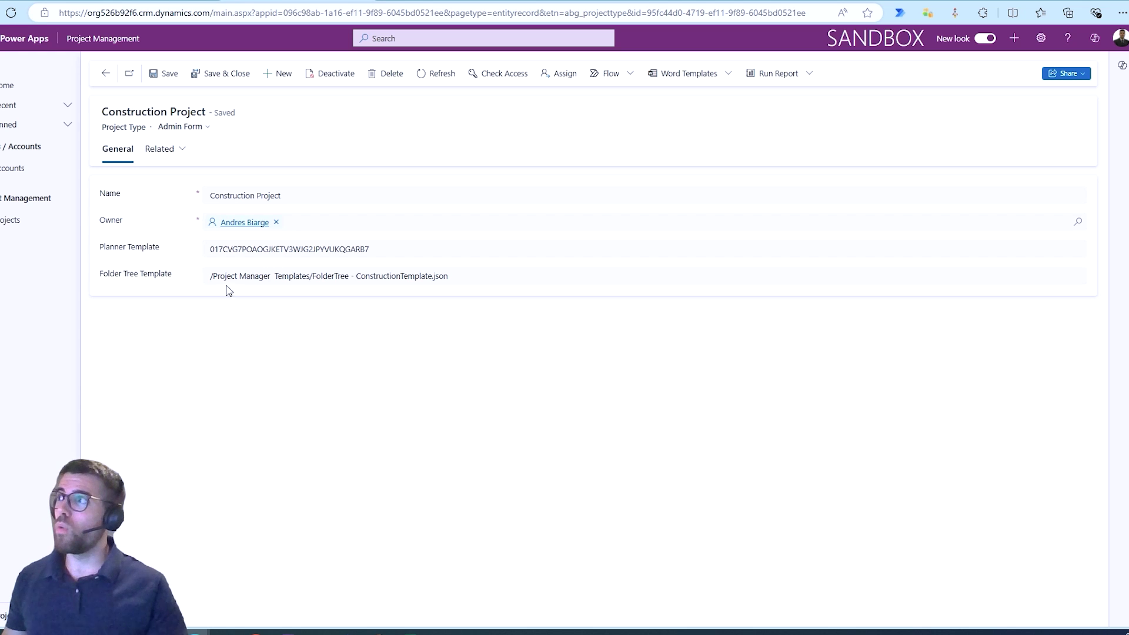
mouse_move(92, 234)
mouse_down()
mouse_move(186, 262)
mouse_move(573, 322)
mouse_up()
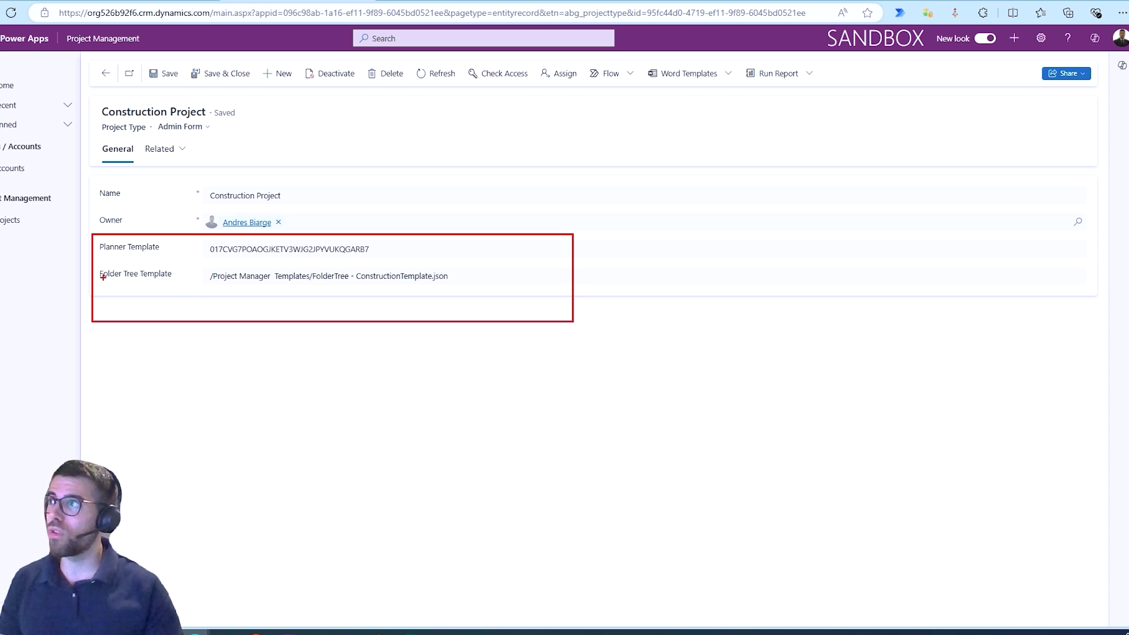
mouse_move(103, 277)
mouse_down()
mouse_move(140, 280)
mouse_move(152, 256)
mouse_up()
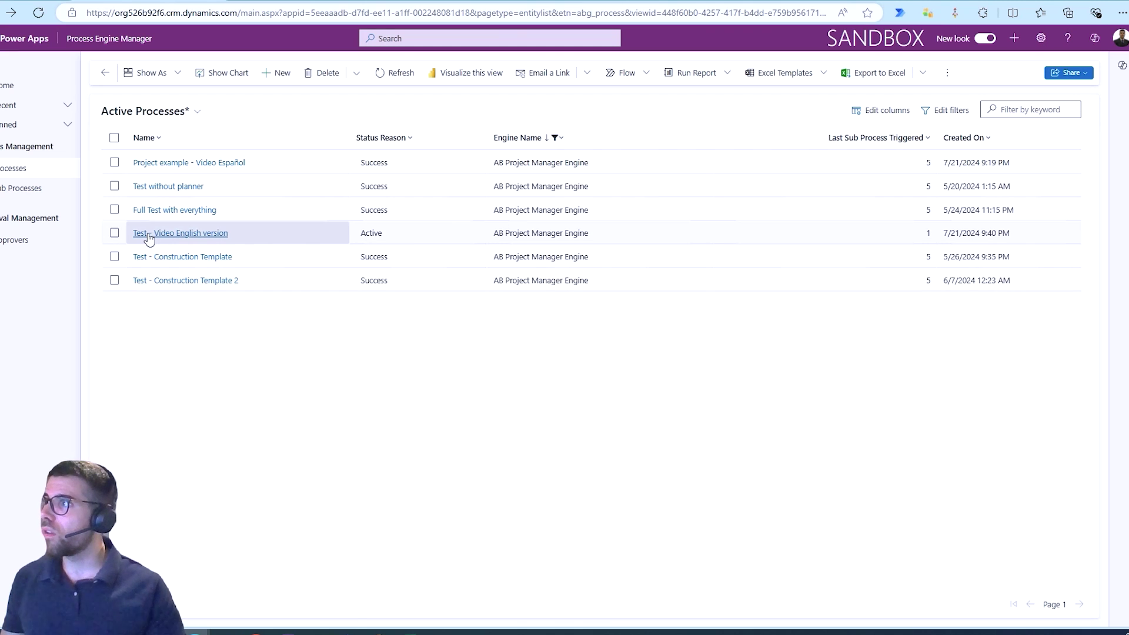
Step: Open the Test - Video English version process in Process Engine Manager to check its sub processes
click(180, 233)
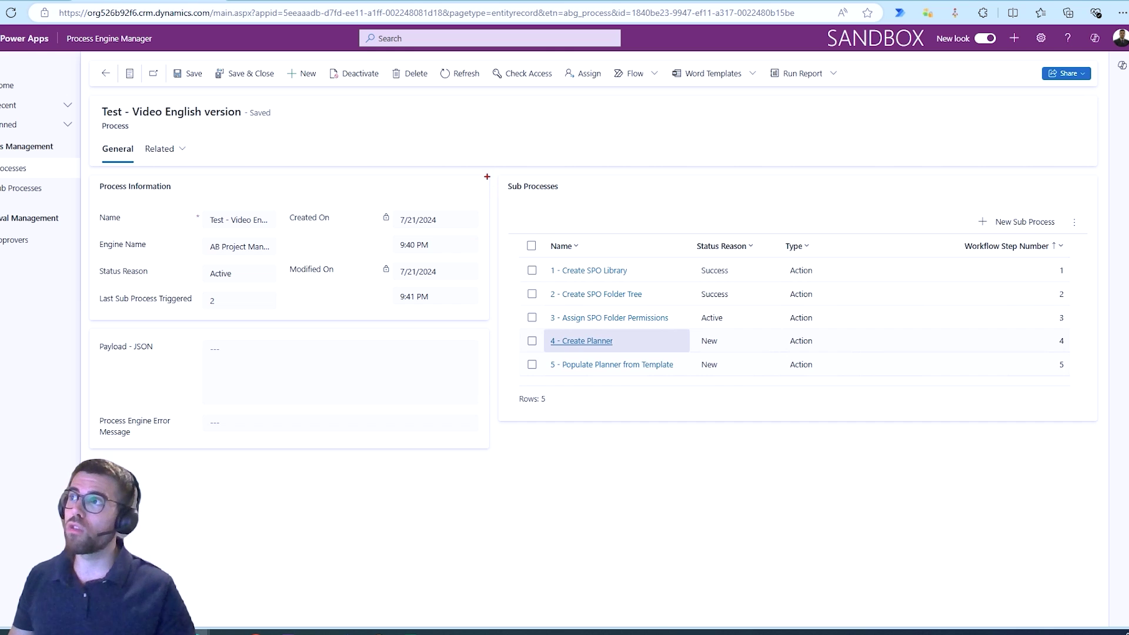
Step: Examine the names and status reasons of the five sub processes in the Test - Video English version process
drag(487, 174, 913, 410)
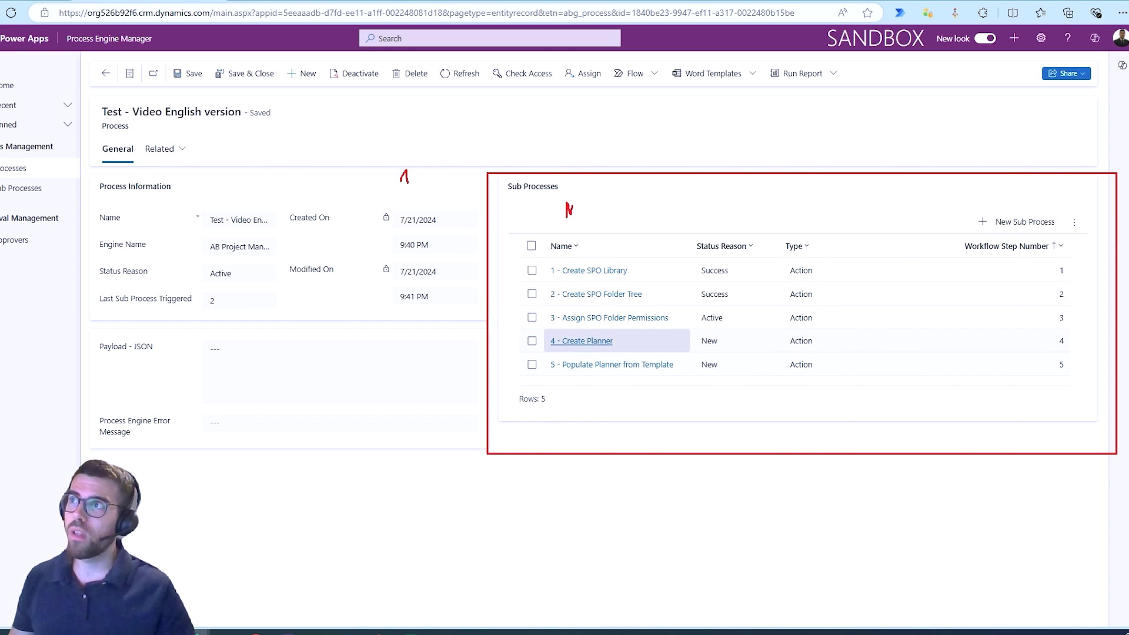
mouse_move(687, 276)
mouse_down()
mouse_move(717, 272)
mouse_move(732, 316)
mouse_up()
drag(717, 340, 737, 335)
drag(721, 361, 737, 361)
drag(631, 270, 645, 269)
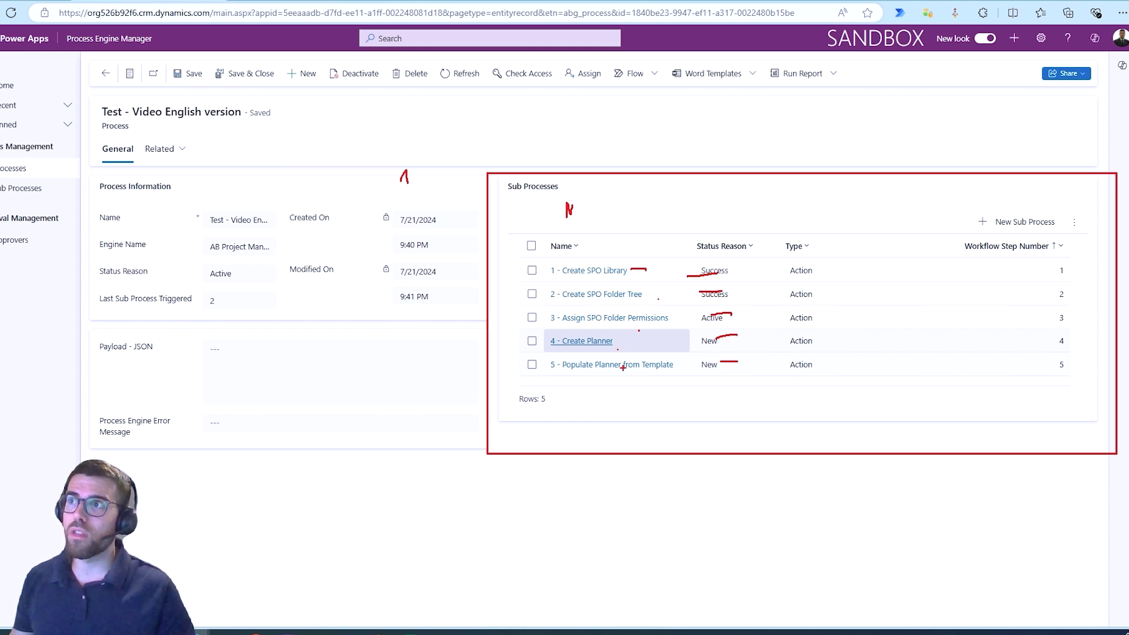
key(Escape)
Step: Refresh the process record and check the sub processes' status reasons against their workflow step numbers
click(445, 73)
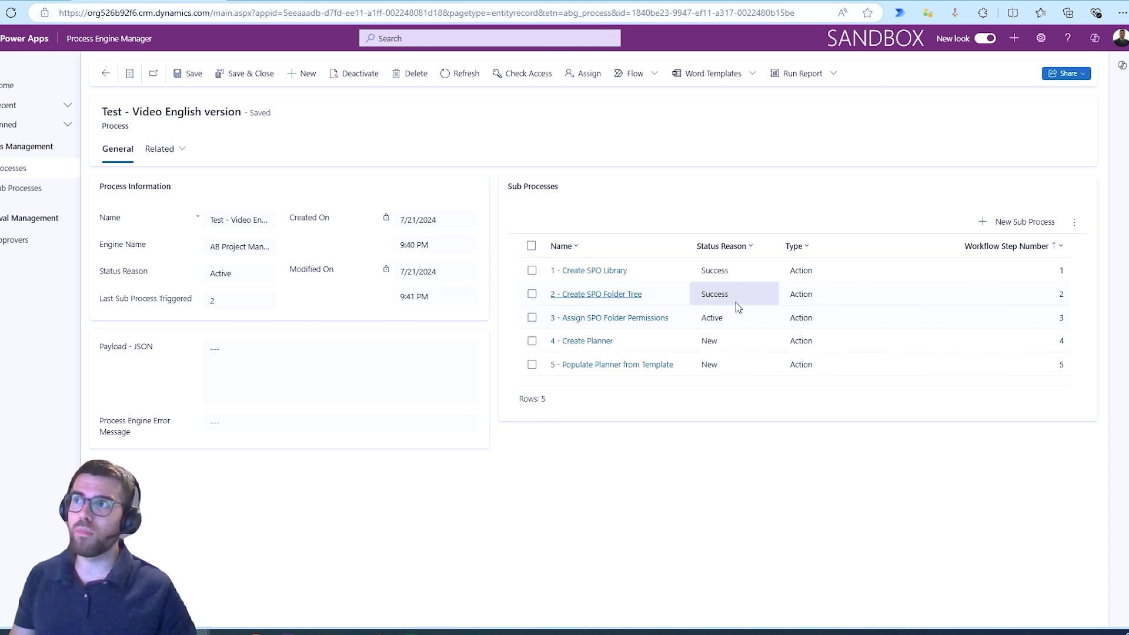
key(ctrl+2)
mouse_move(735, 294)
mouse_down()
mouse_move(752, 289)
mouse_move(756, 314)
mouse_move(686, 322)
mouse_move(717, 318)
mouse_up()
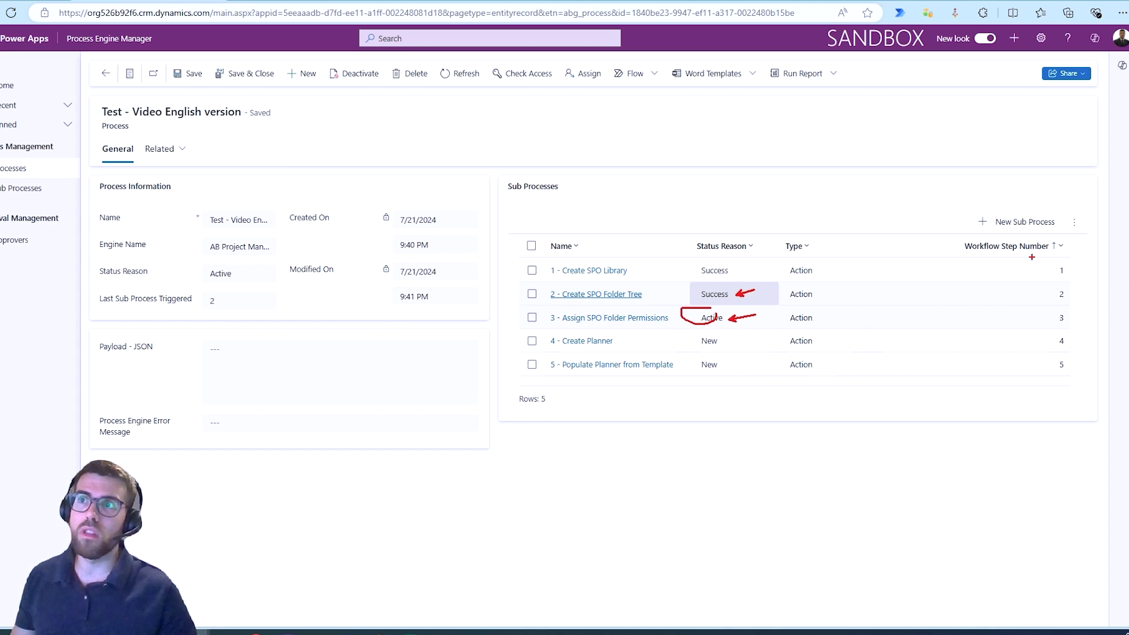
drag(1032, 257, 1074, 371)
key(Escape)
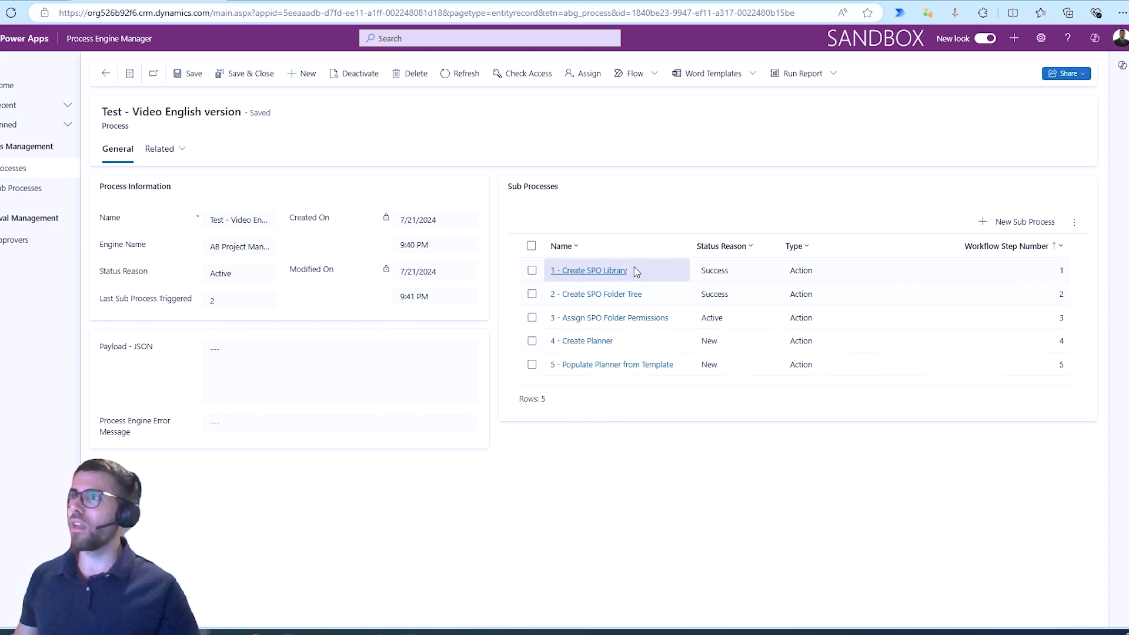
Step: Open the 2 - Create SPO Folder Tree sub process and examine its Flow Execution URL field
click(589, 294)
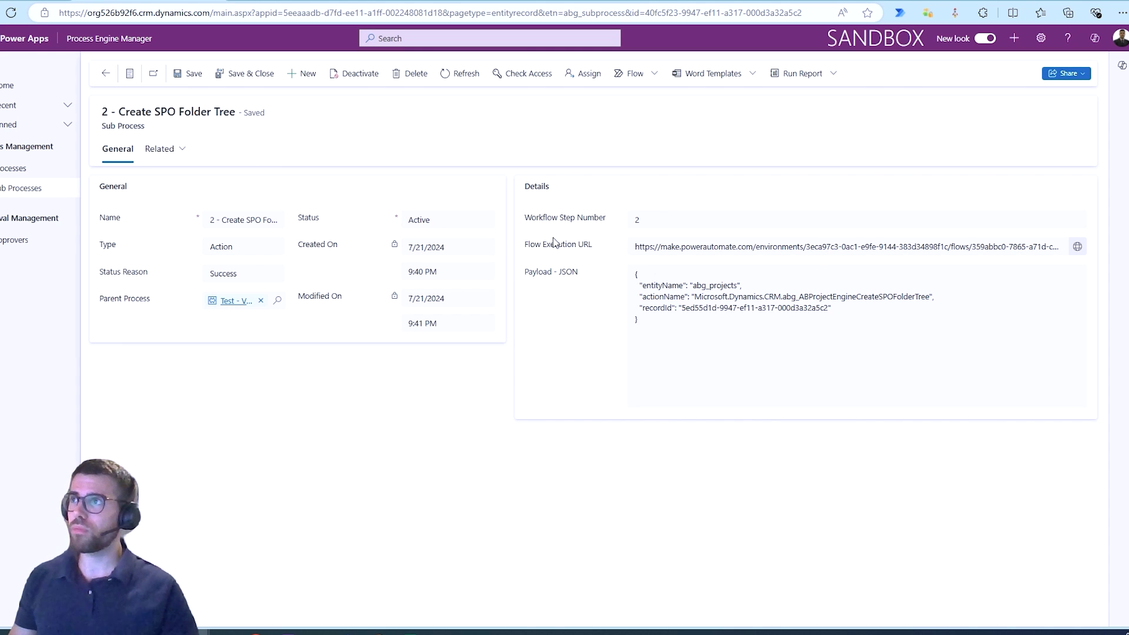
drag(512, 230, 1109, 259)
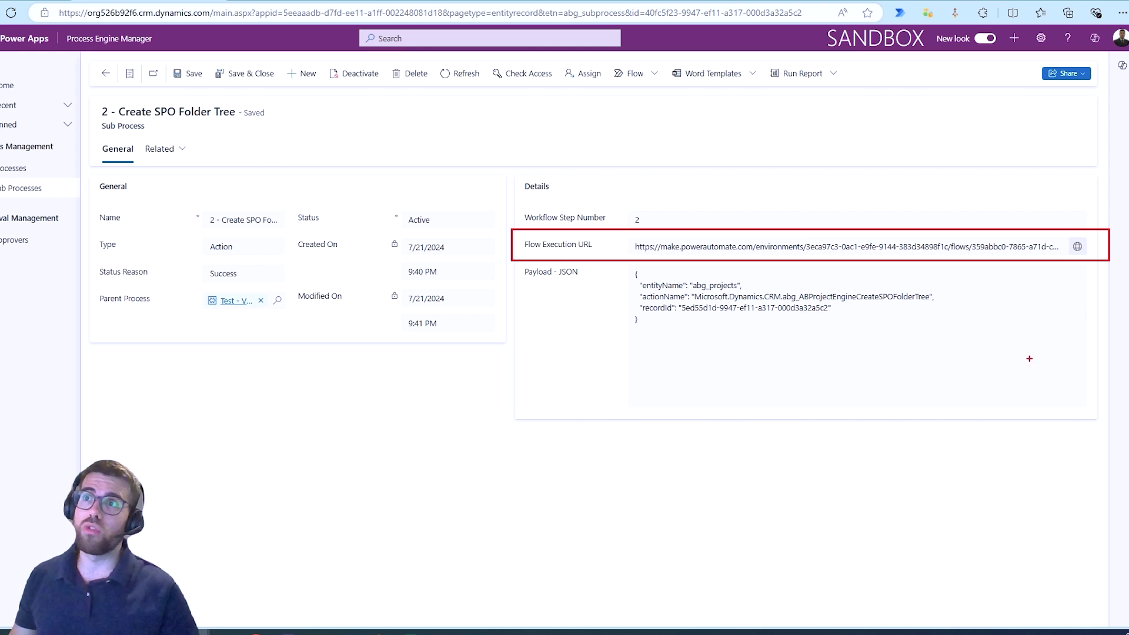
key(Escape)
Step: Open the folder tree sub process's flow run in Power Automate and examine the actions in its Try scope
click(1077, 248)
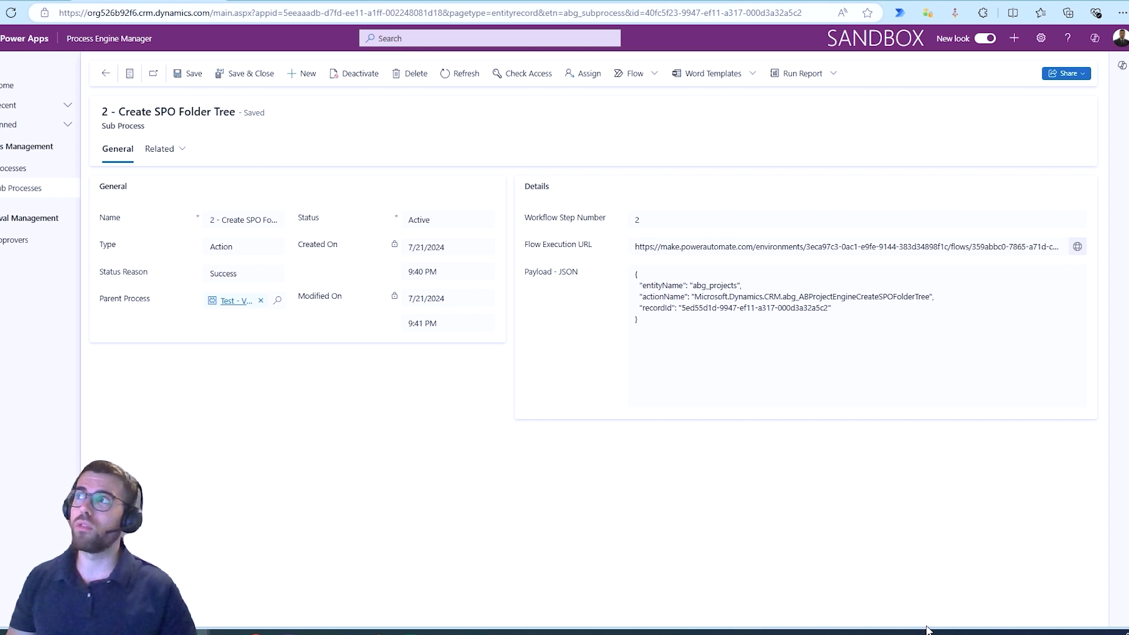
scroll(711, 358, down, 3)
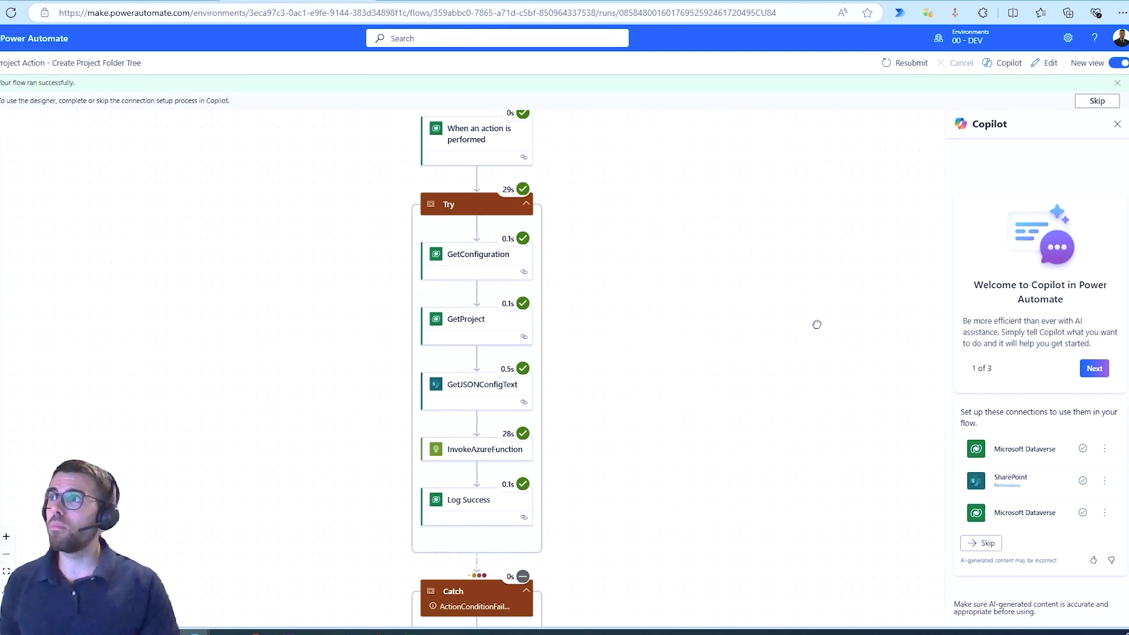
scroll(706, 393, up, 3)
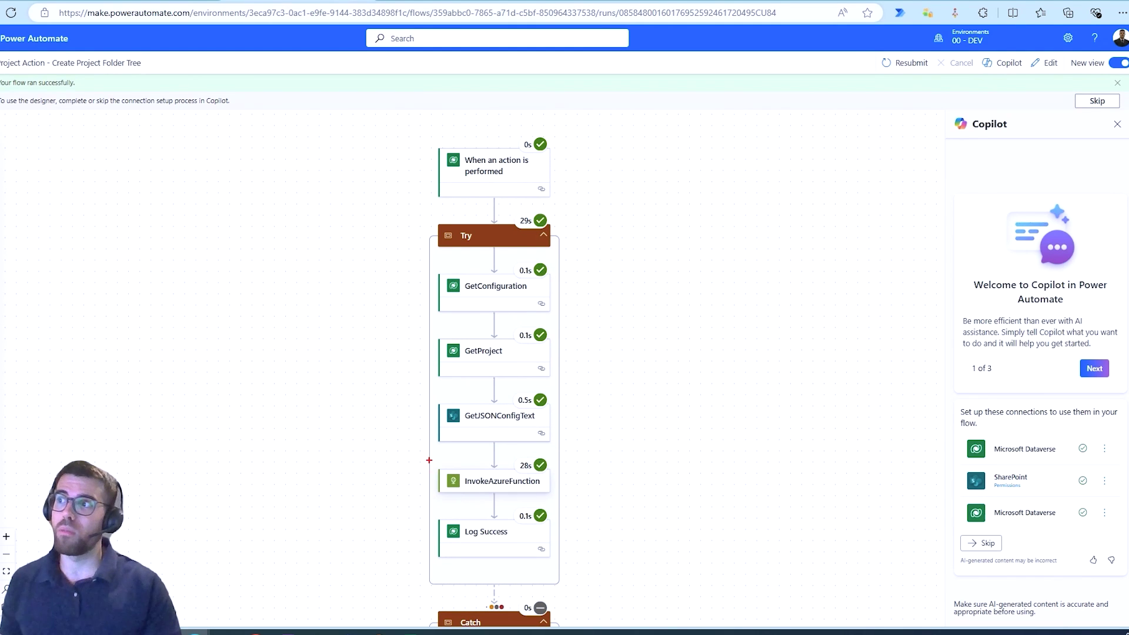
scroll(662, 523, down, 1)
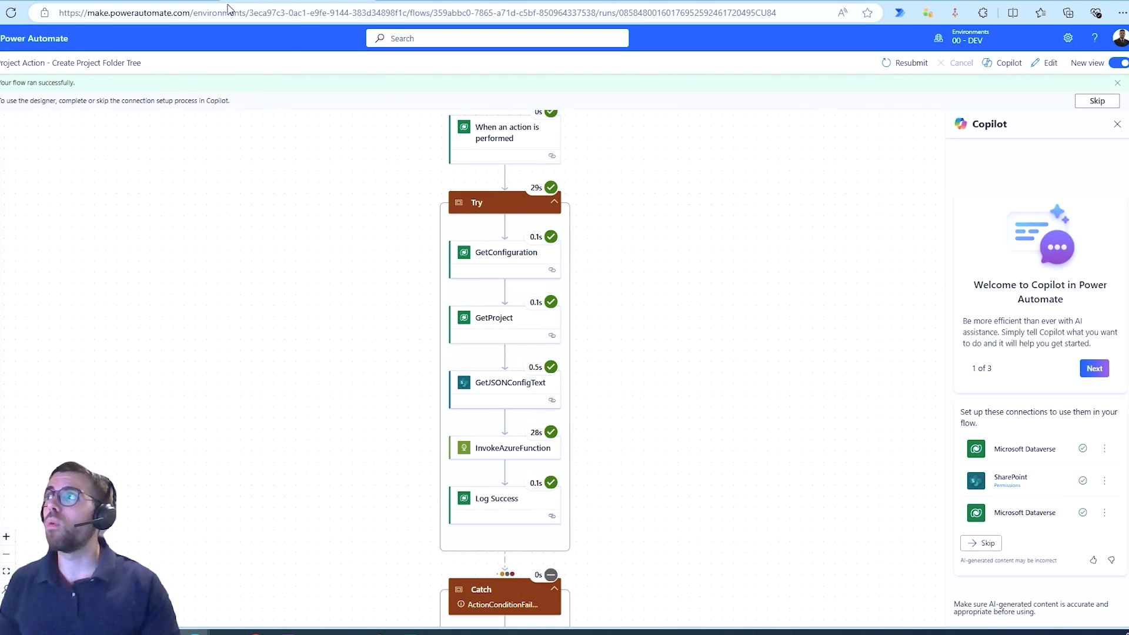
Step: Return to the 2 - Create SPO Folder Tree record and examine the available Status Reason options, including Active
click(291, 2)
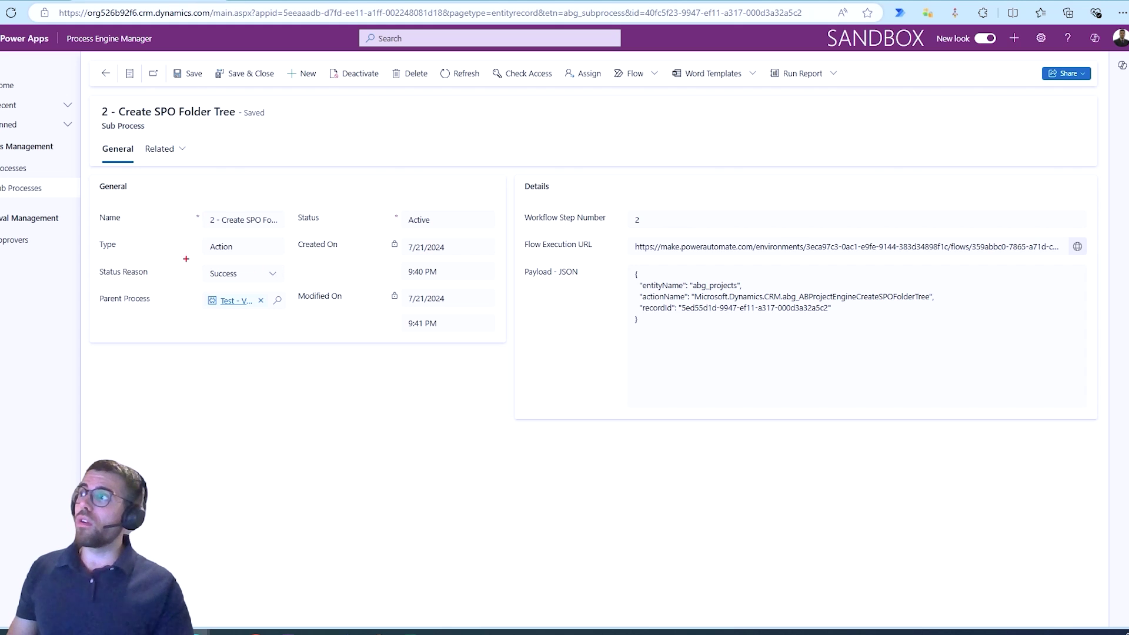
drag(87, 258, 300, 289)
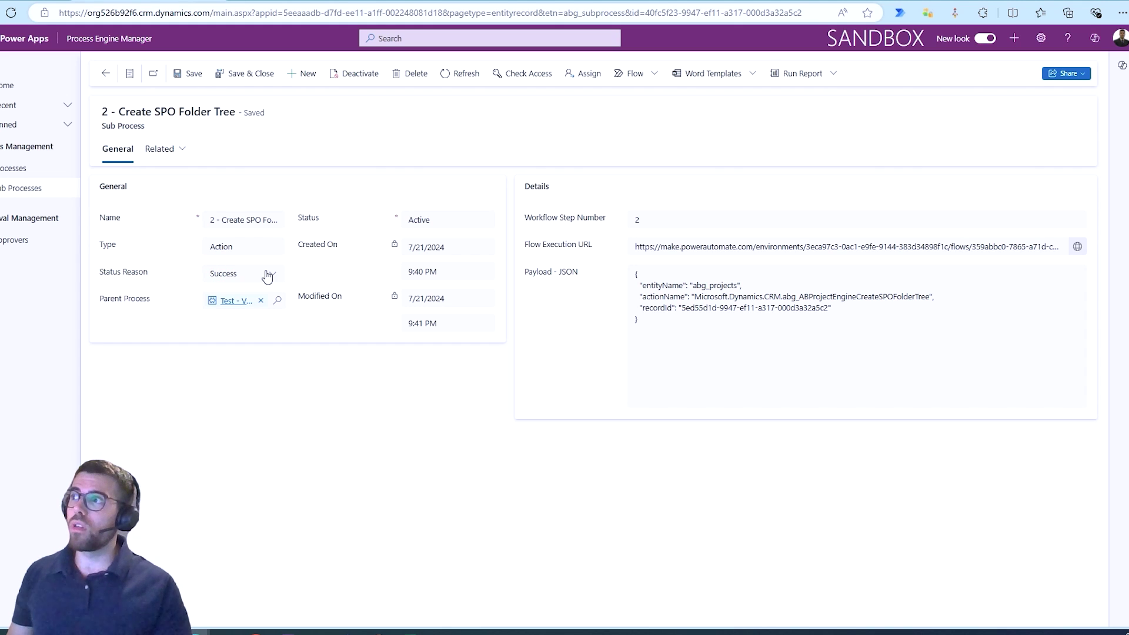
click(272, 274)
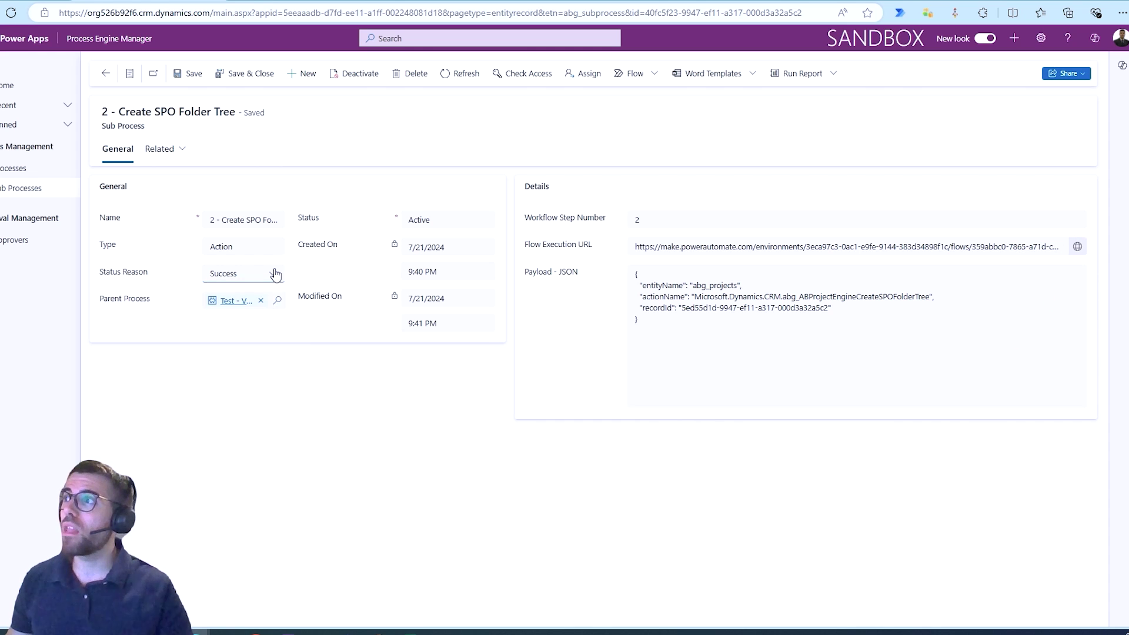
click(273, 273)
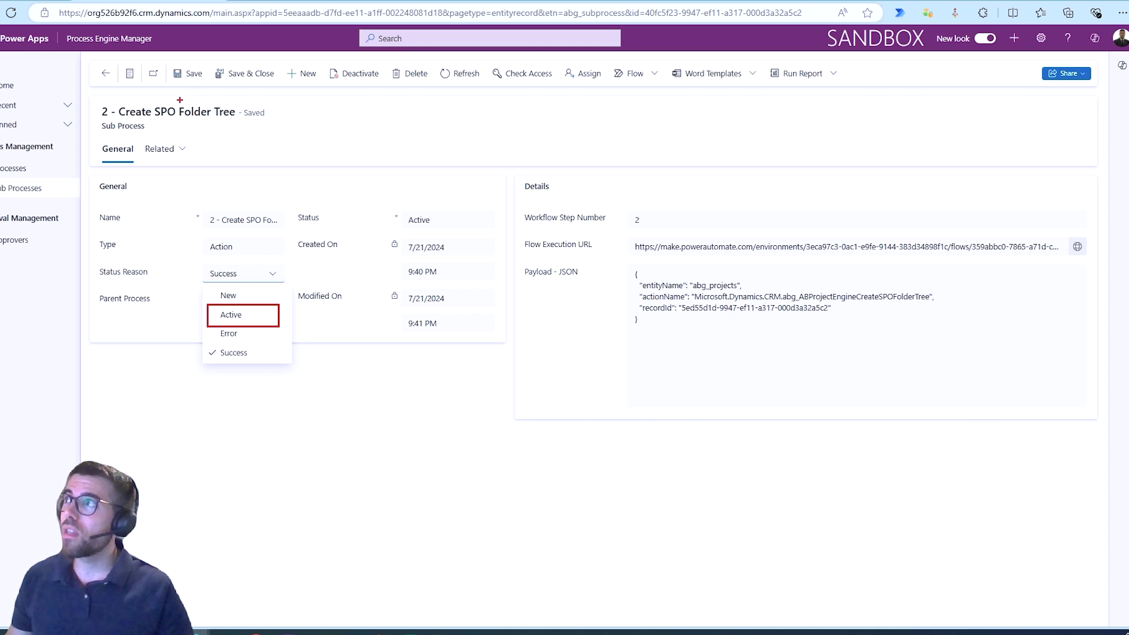
drag(172, 131, 187, 84)
key(Escape)
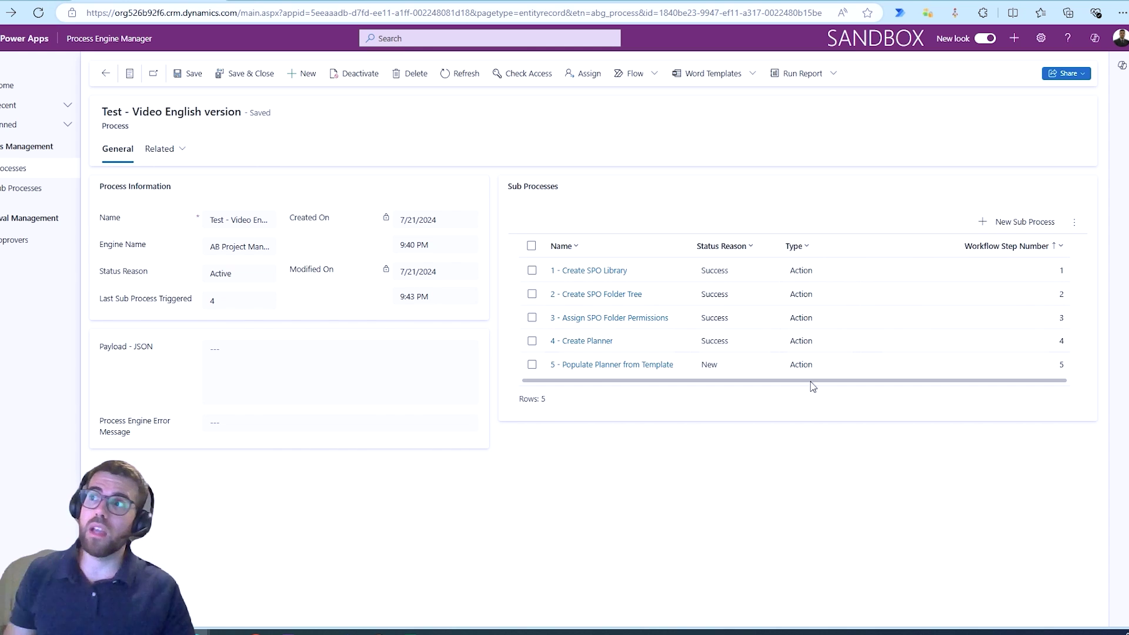
Step: Return to the Test - Video English version process and refresh it to check the status of its planner sub processes
mouse_move(693, 330)
mouse_down()
mouse_move(727, 352)
mouse_move(746, 347)
mouse_move(725, 375)
mouse_up()
key(Escape)
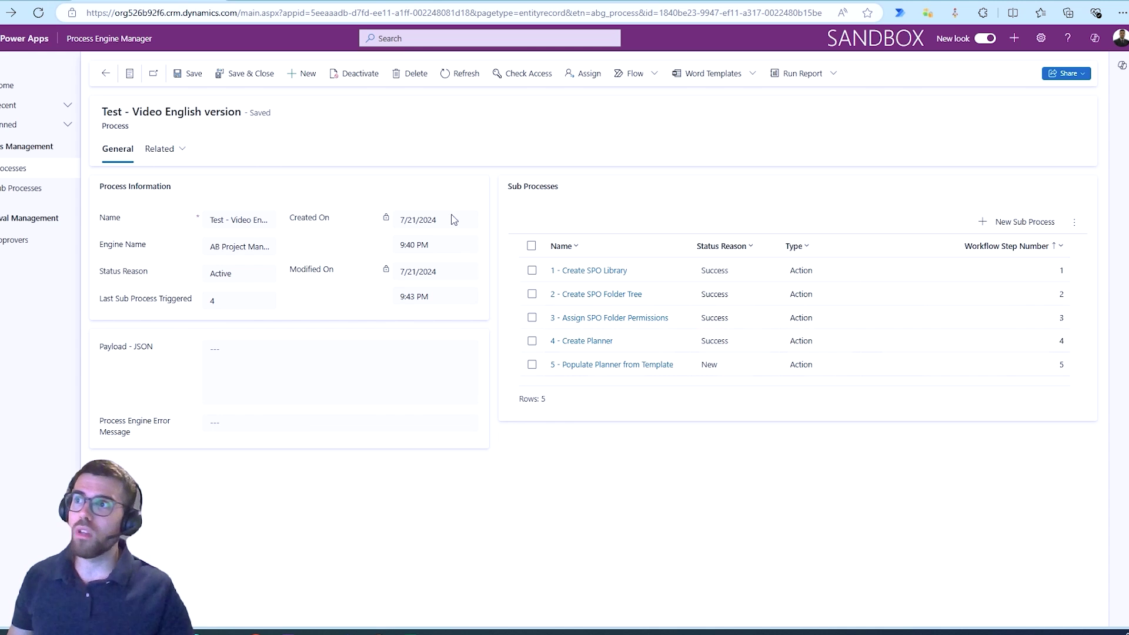
click(477, 82)
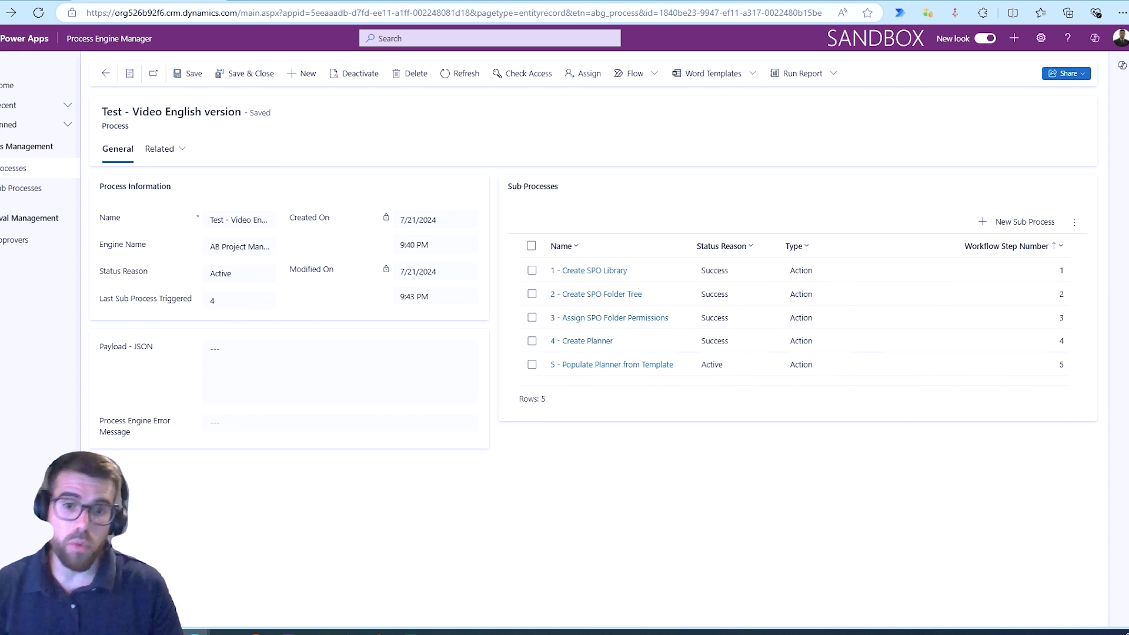
Step: Switch to the Folder Tree permissions PDF to view its Process Description page
key(alt+Tab)
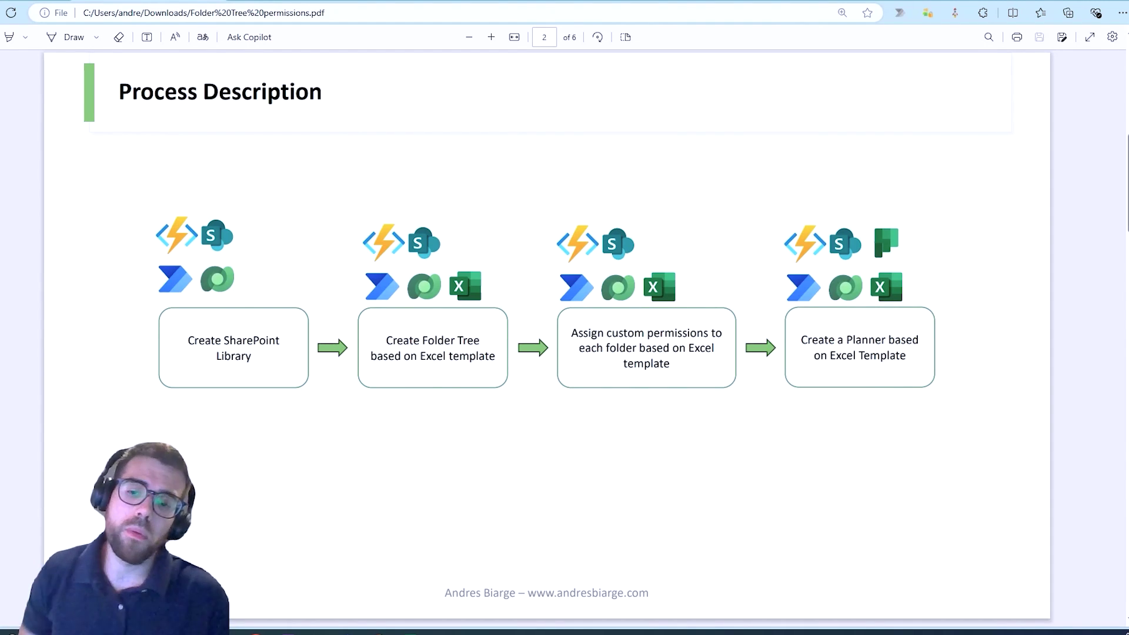